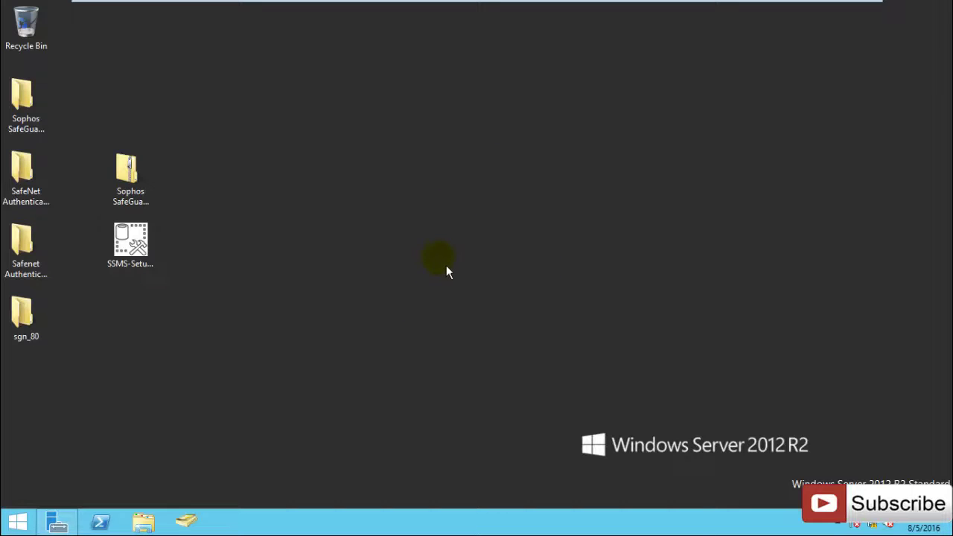
Refresh the desktop several times from its right-click menu
right_click(388, 198)
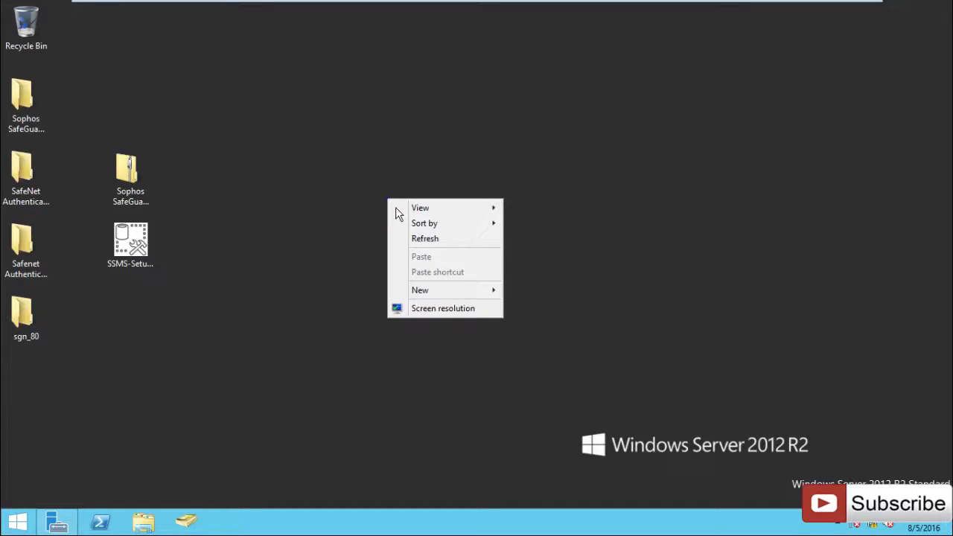
click(421, 236)
right_click(378, 191)
click(424, 237)
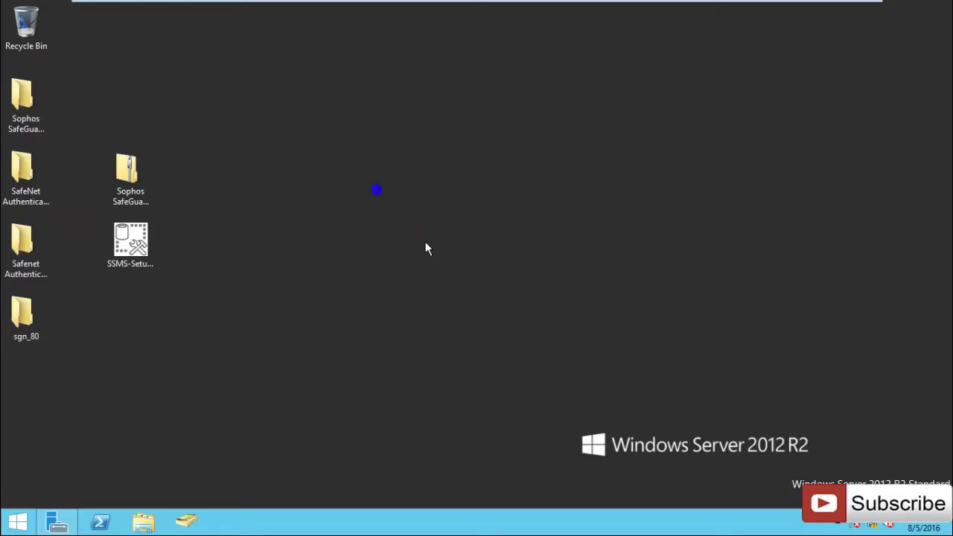
right_click(420, 176)
click(450, 209)
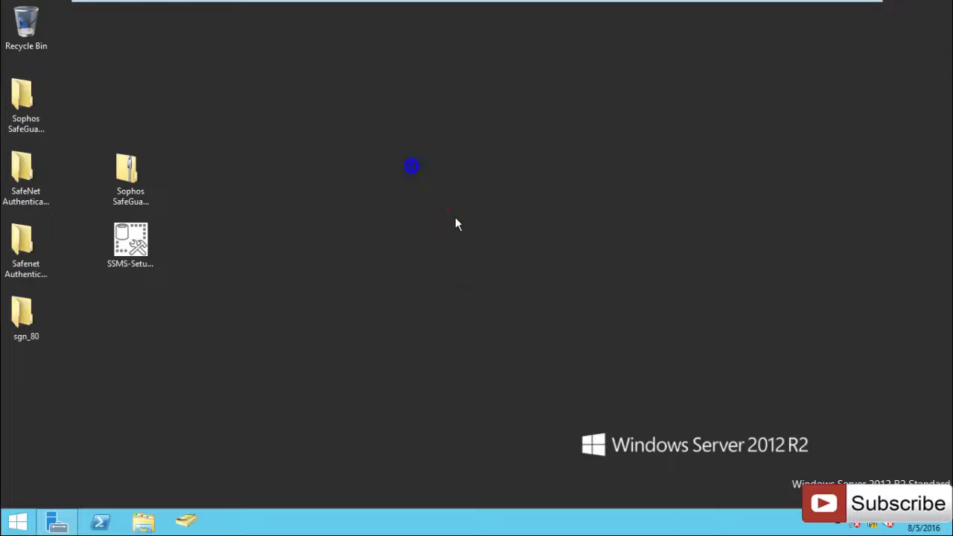
click(309, 342)
right_click(465, 184)
click(496, 218)
right_click(407, 154)
click(436, 192)
right_click(330, 207)
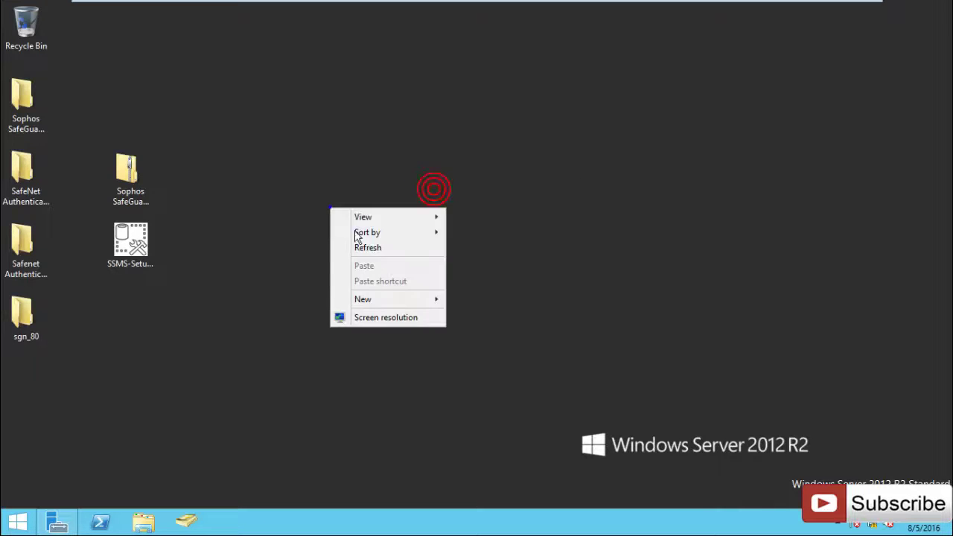
click(360, 244)
right_click(366, 129)
click(385, 172)
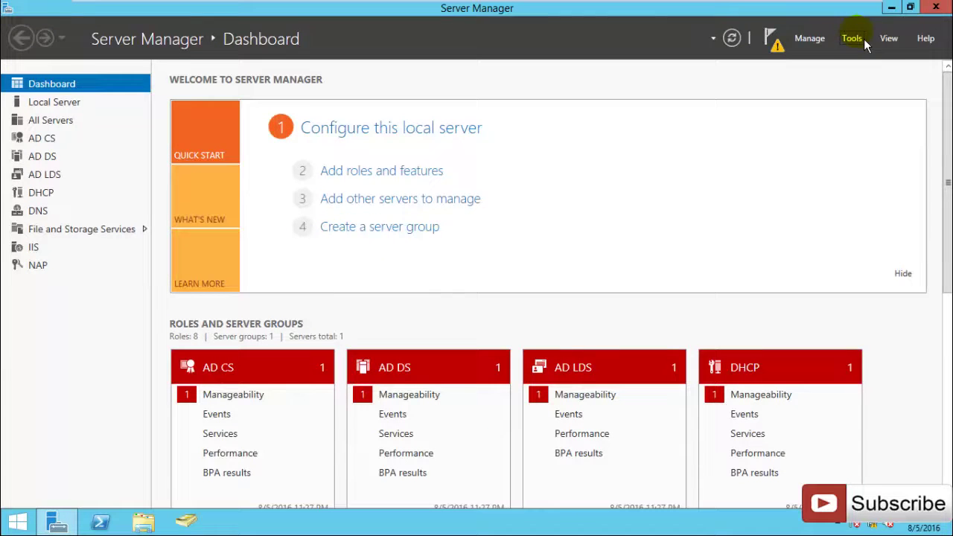
Launch Group Policy Management from Server Manager's Tools menu
click(859, 42)
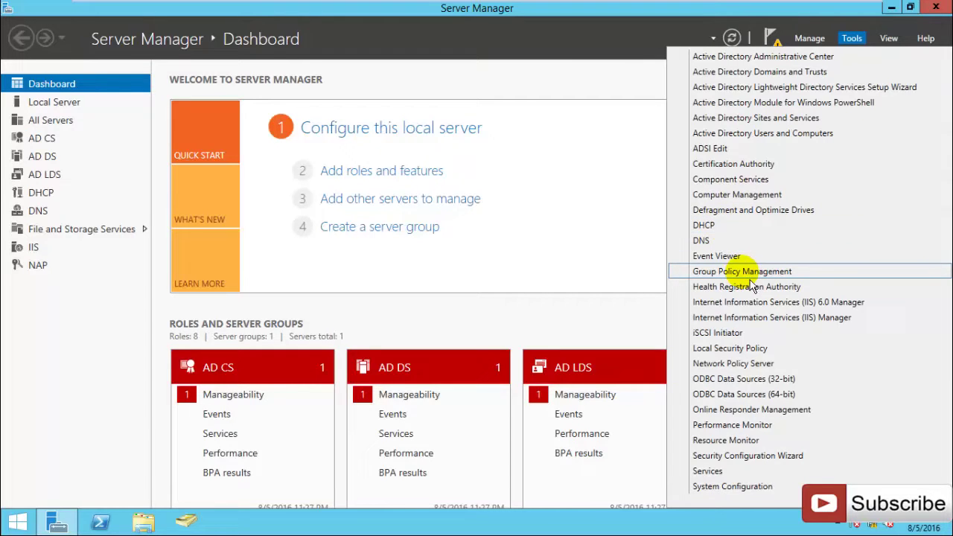
click(622, 41)
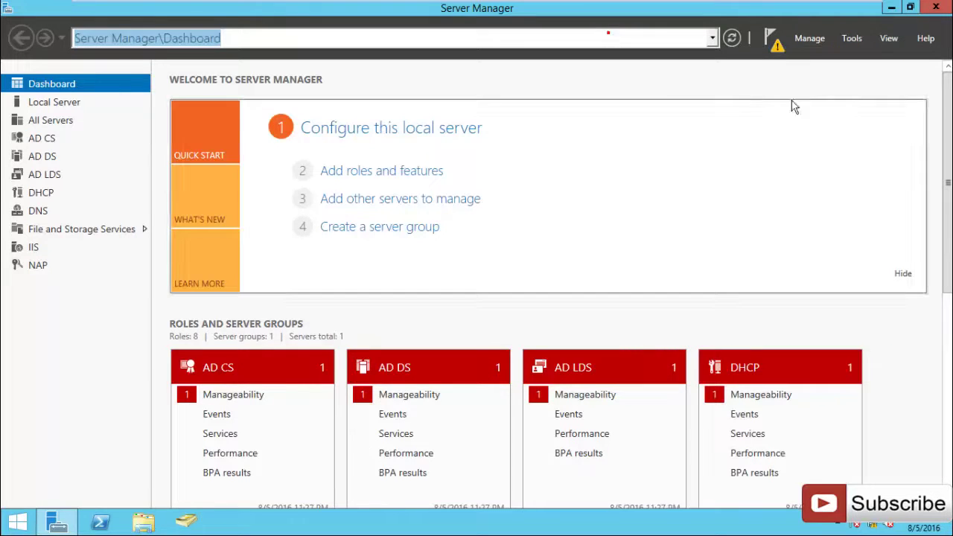
click(634, 118)
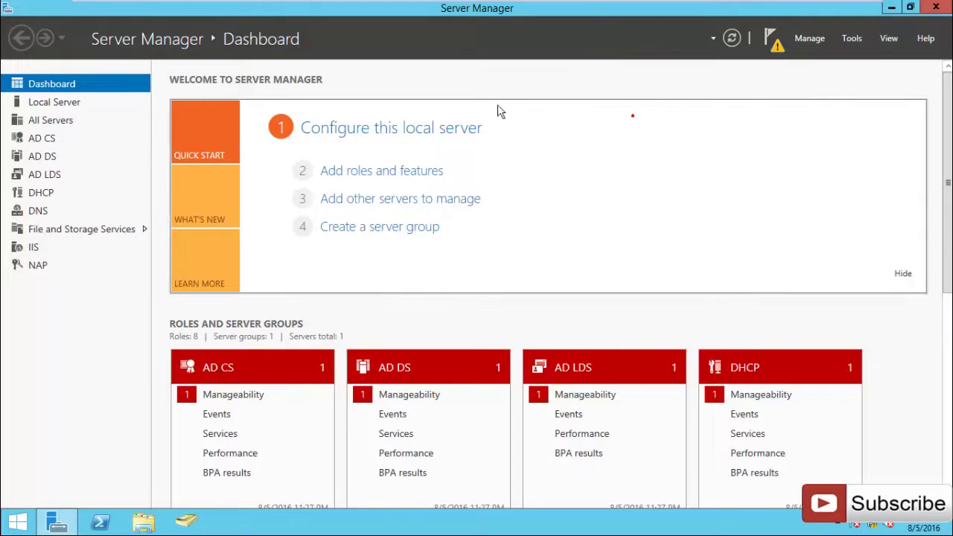
click(852, 40)
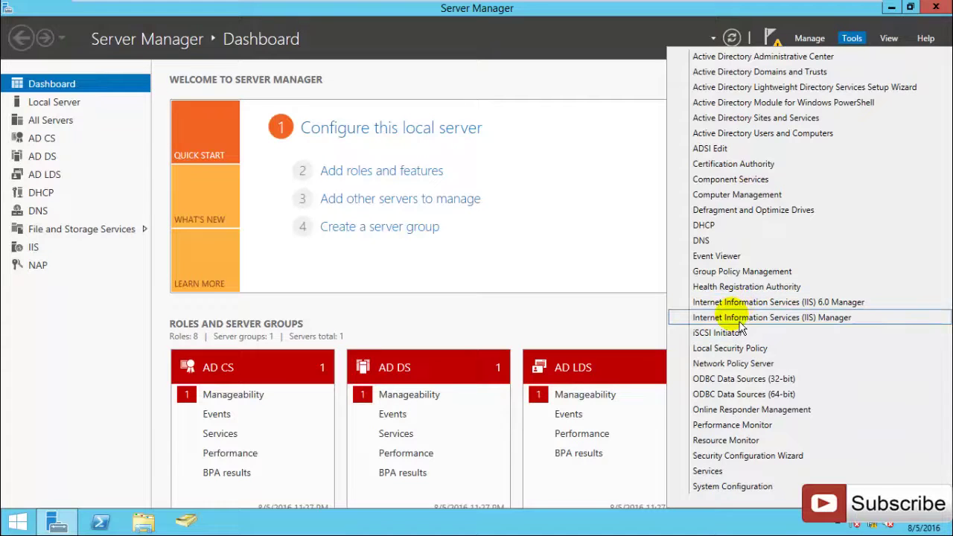
click(733, 272)
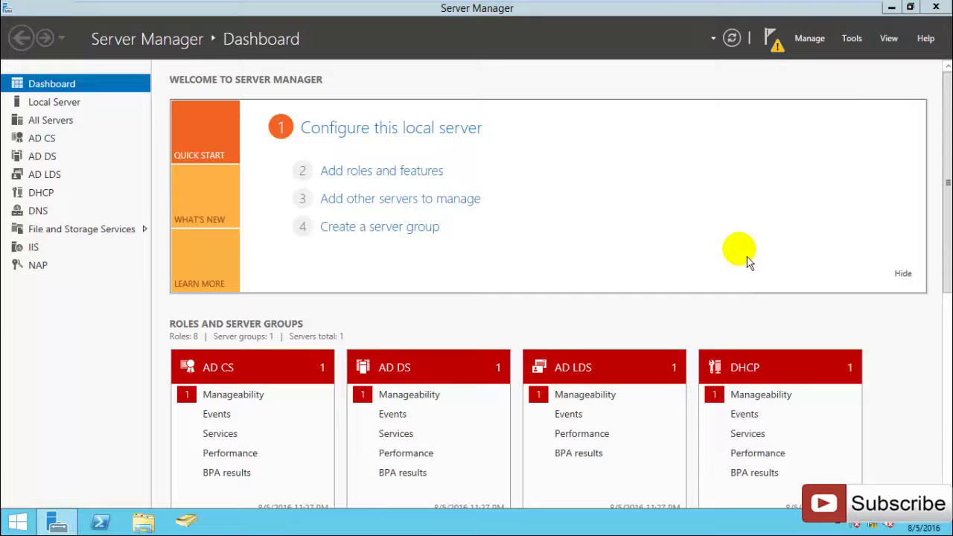
Minimize Server Manager and run gpmc.msc from the Run dialog
click(891, 7)
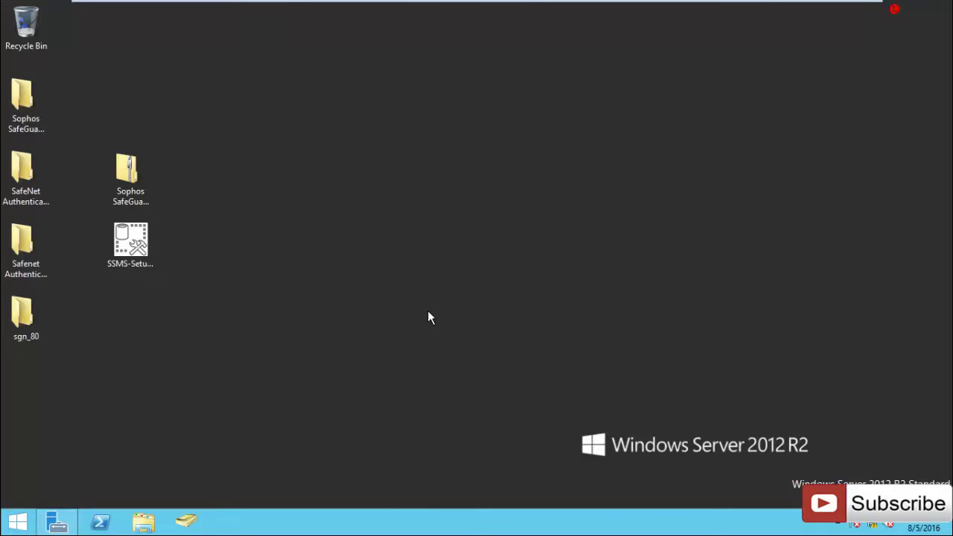
key(super+r)
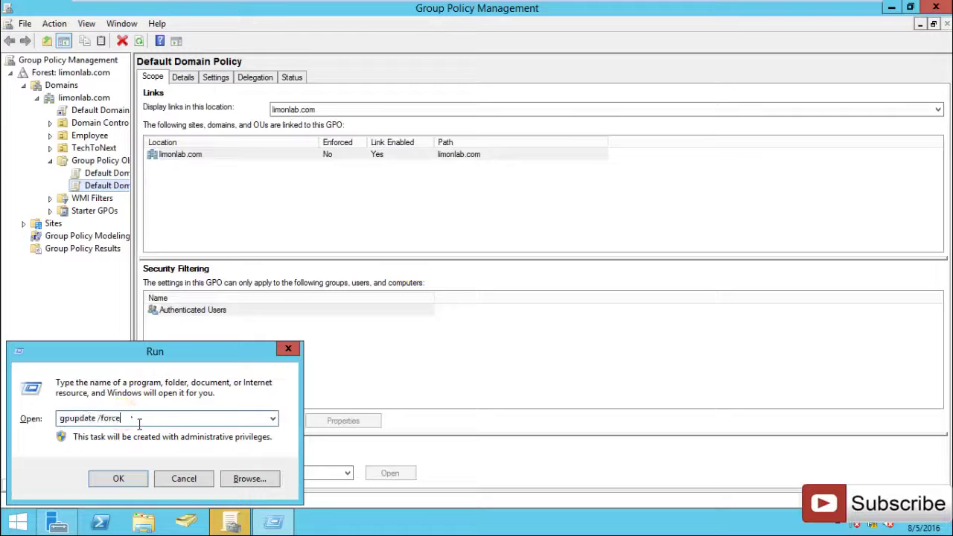
drag(132, 417, 32, 441)
text(gpmc.)
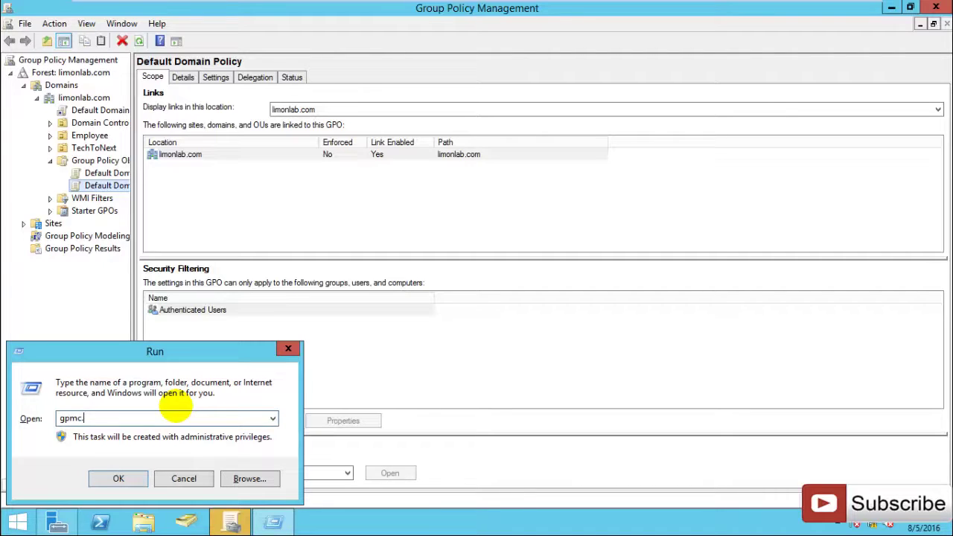
text(msc)
key(Return)
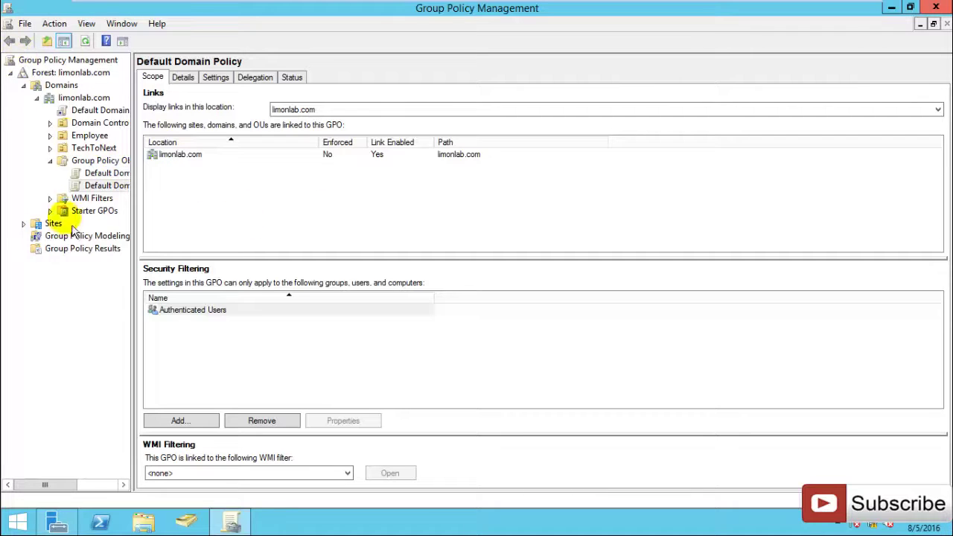
Expand Forest and limonlab.com, open the Default Domain Policy link and dismiss the warning
click(46, 60)
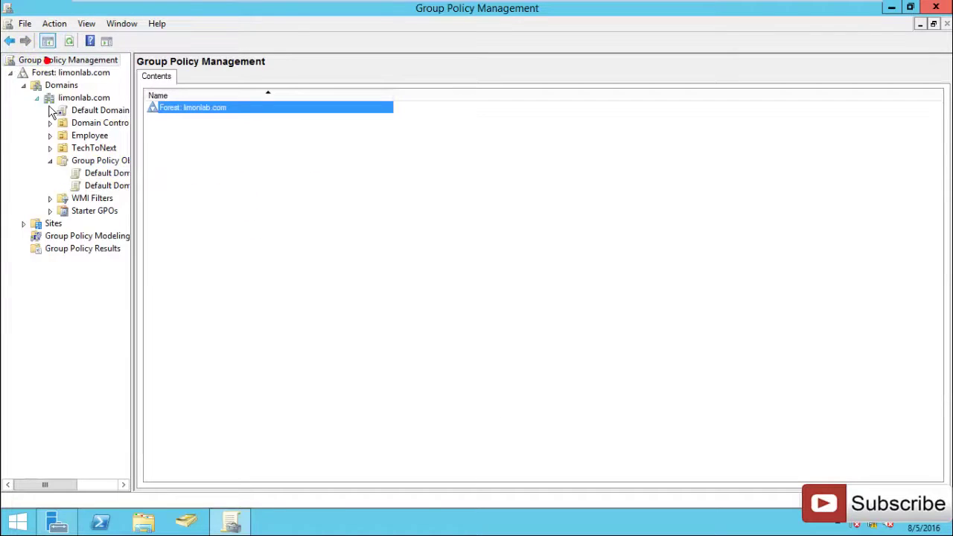
click(61, 73)
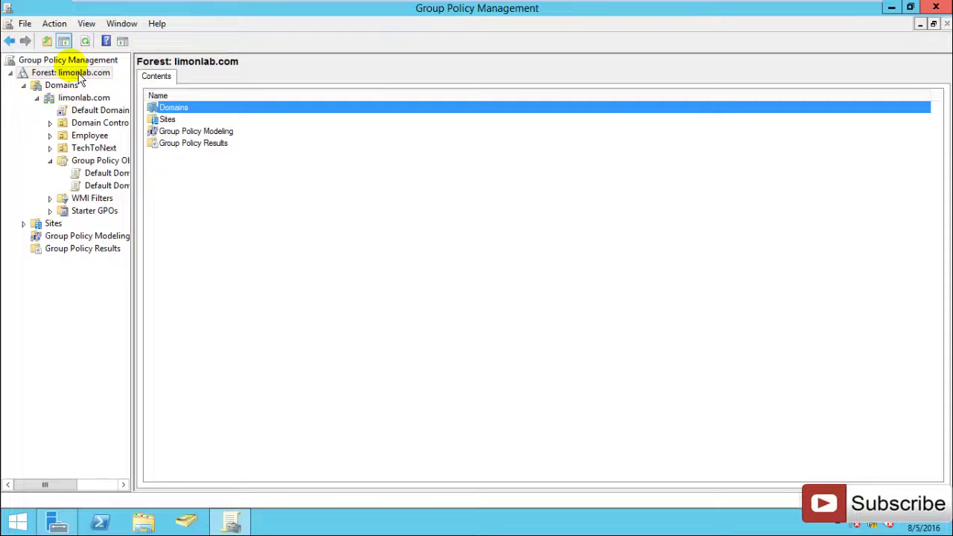
click(67, 85)
click(83, 97)
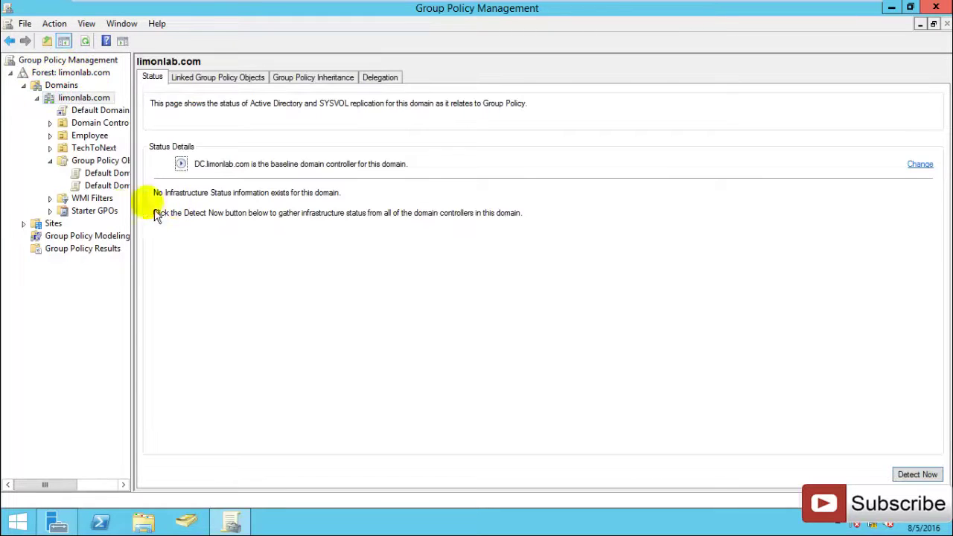
click(90, 111)
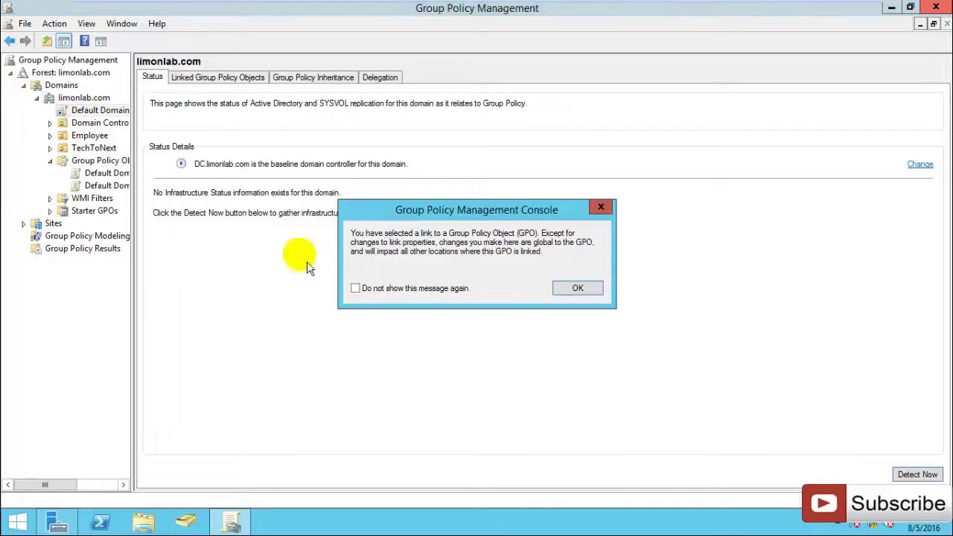
click(594, 289)
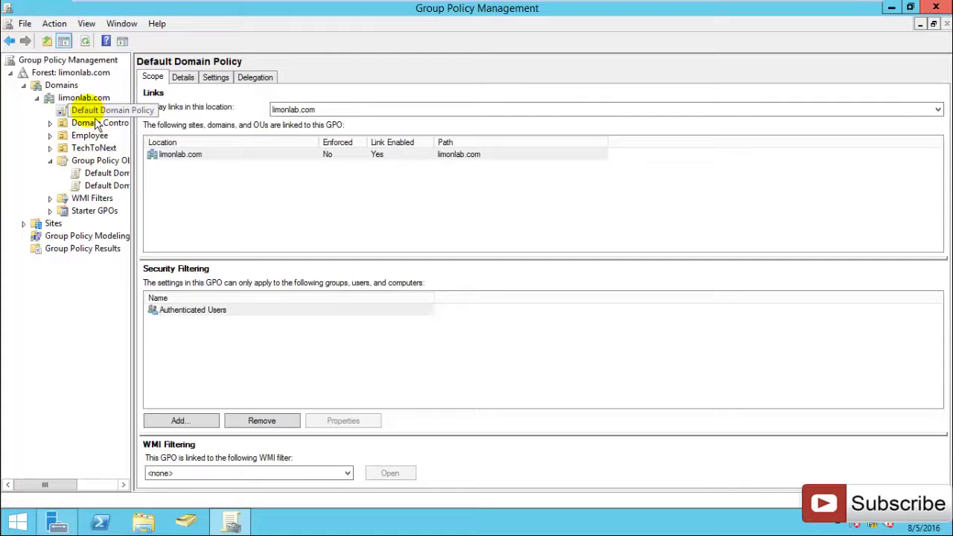
Widen the tree pane and select the Default Domain Controllers Policy to see its scope
drag(132, 88, 213, 108)
click(142, 173)
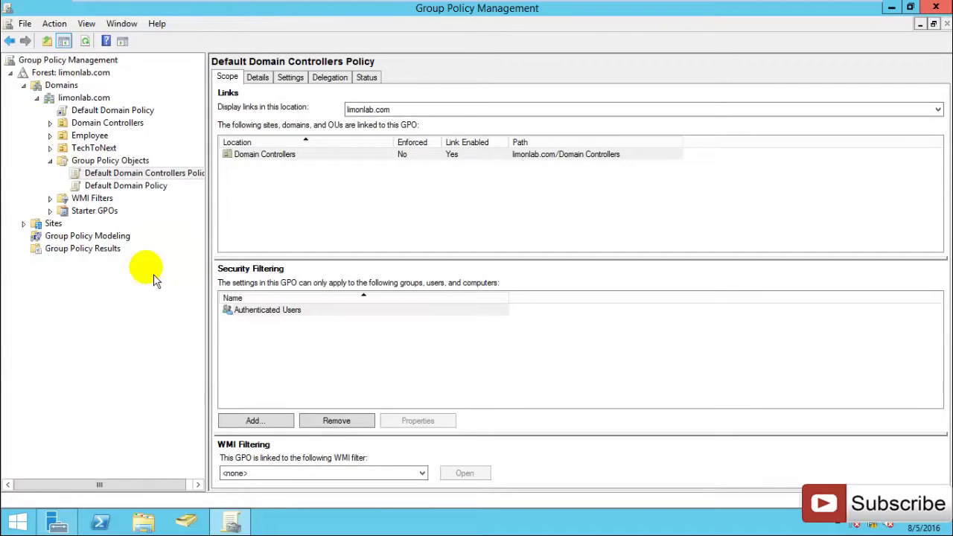
click(66, 314)
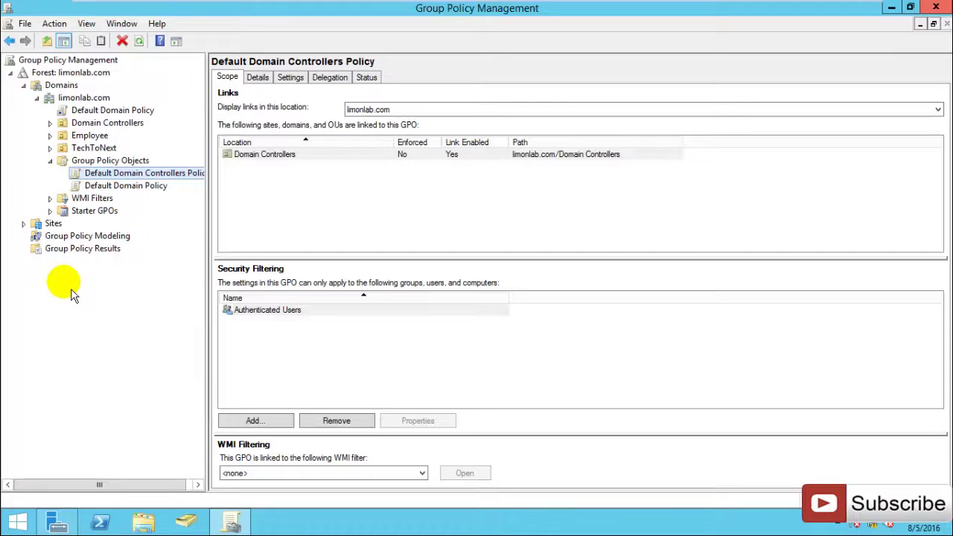
Create a new GPO named 'Removal Storage Block' under Group Policy Objects
click(90, 162)
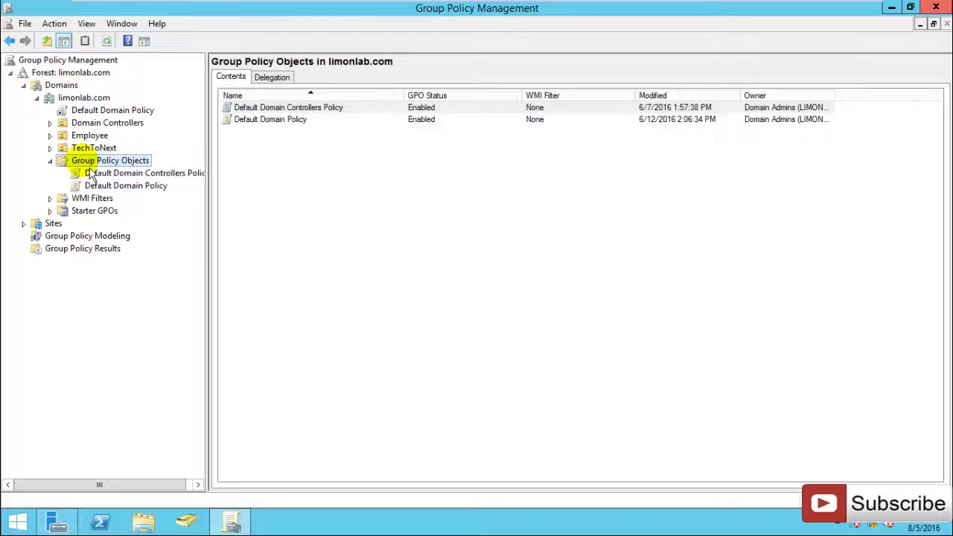
right_click(123, 161)
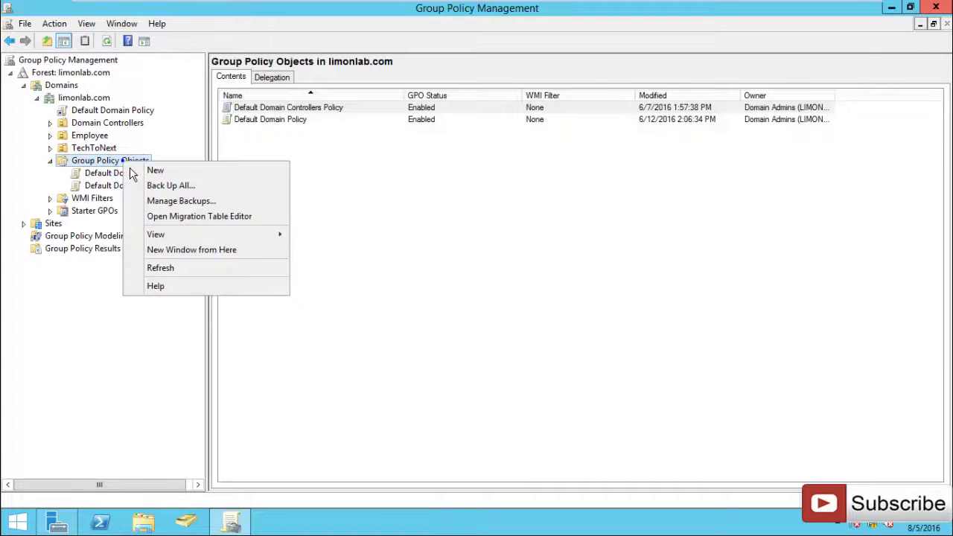
click(156, 170)
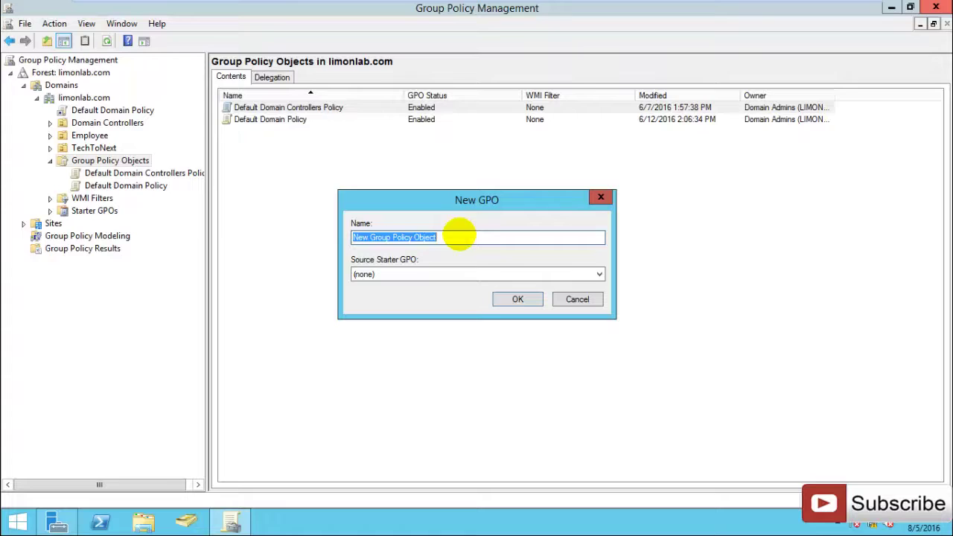
text(Removal Storage Block)
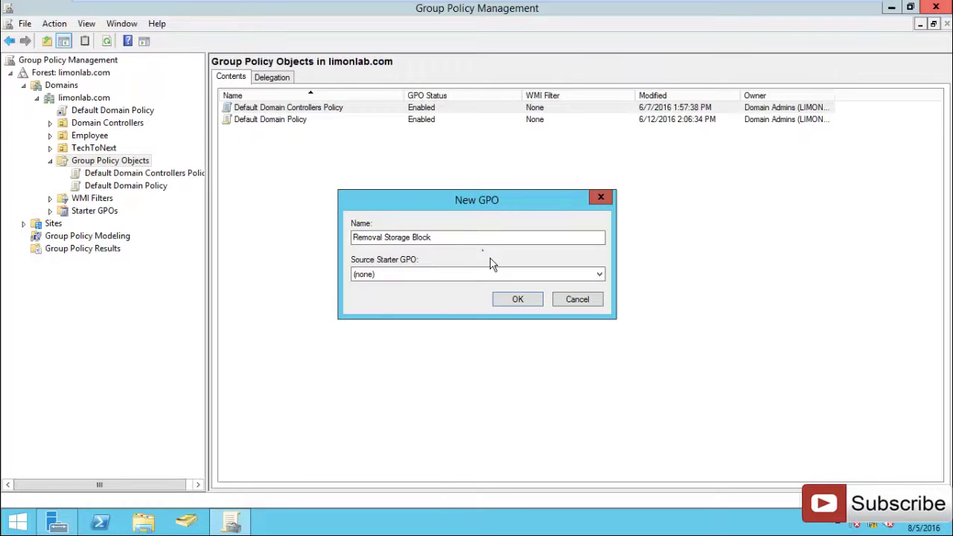
click(411, 236)
drag(432, 237, 304, 215)
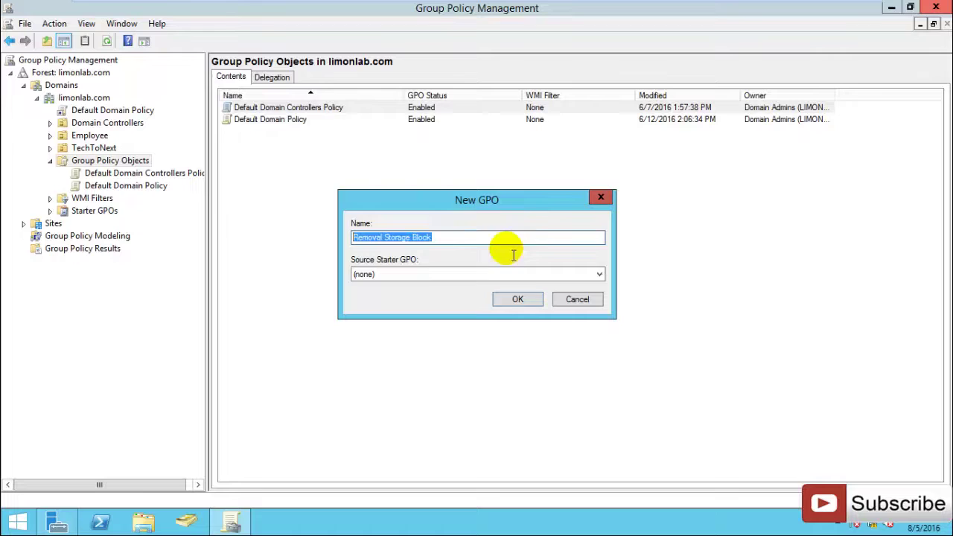
click(517, 298)
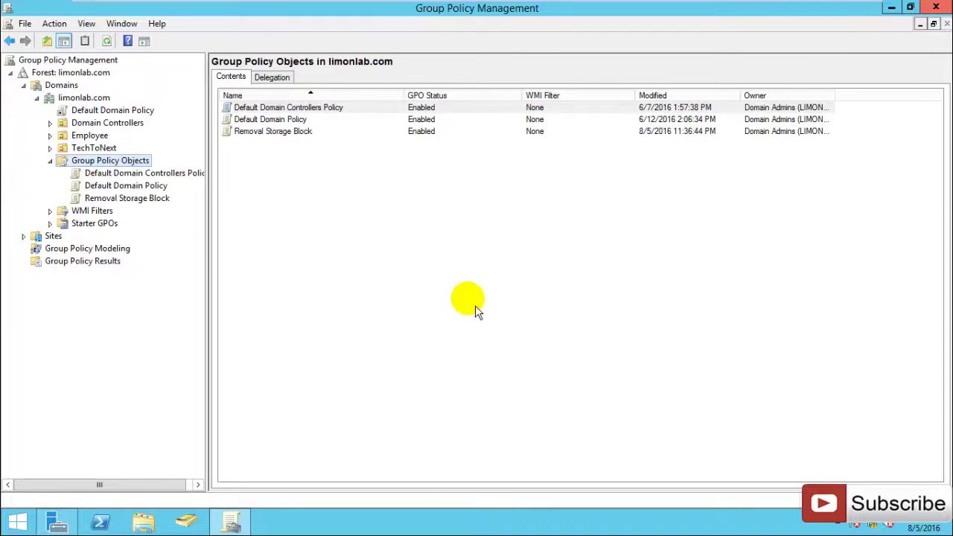
Review the Removal Storage Block GPO's details and empty settings report, then edit it
click(137, 199)
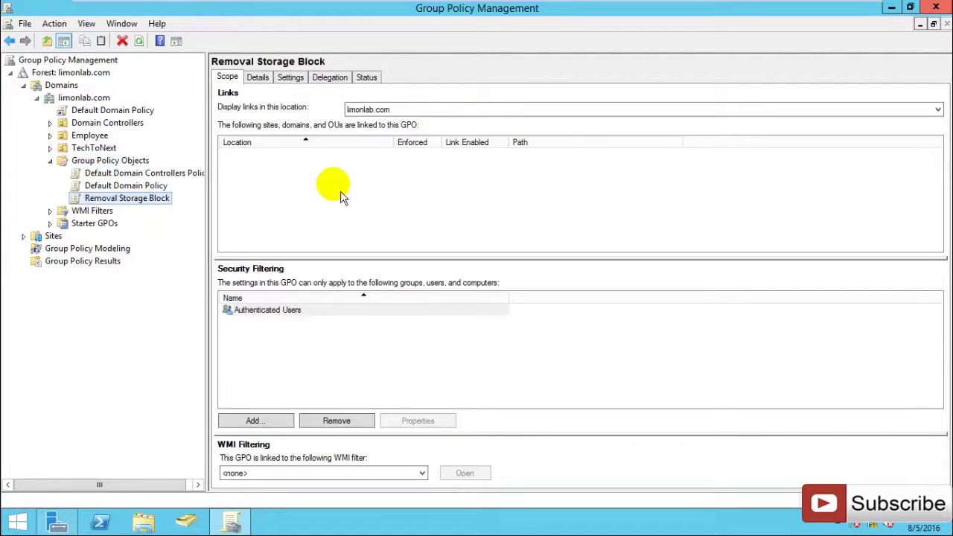
click(258, 76)
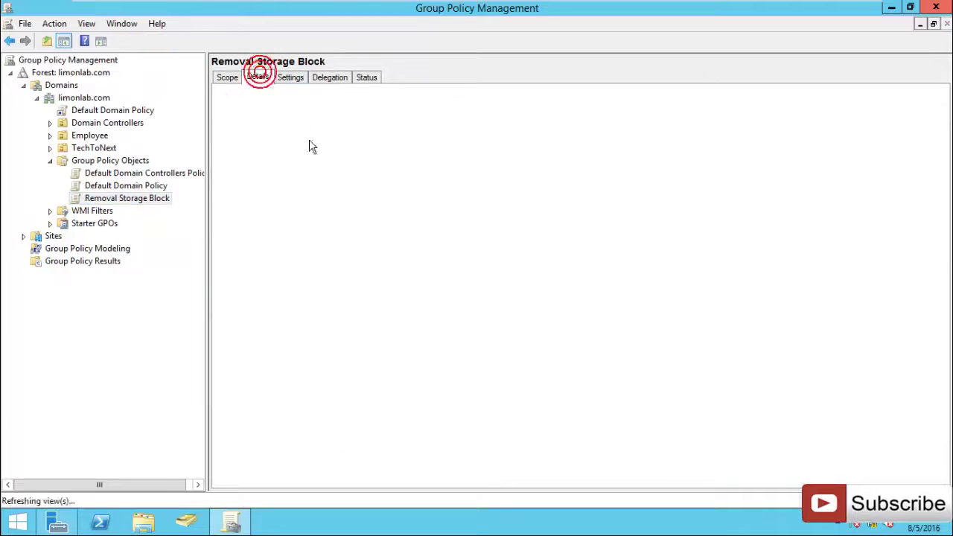
click(291, 79)
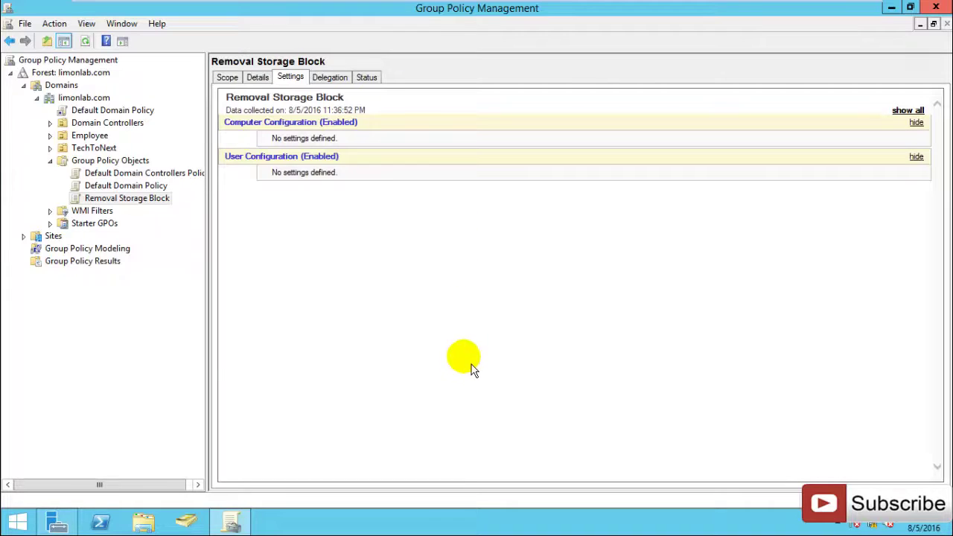
click(909, 111)
right_click(126, 198)
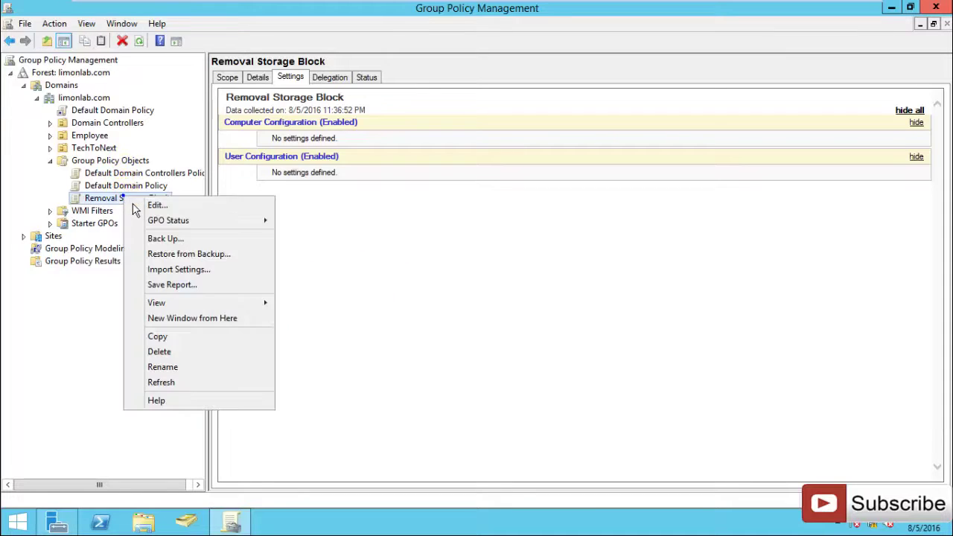
click(172, 212)
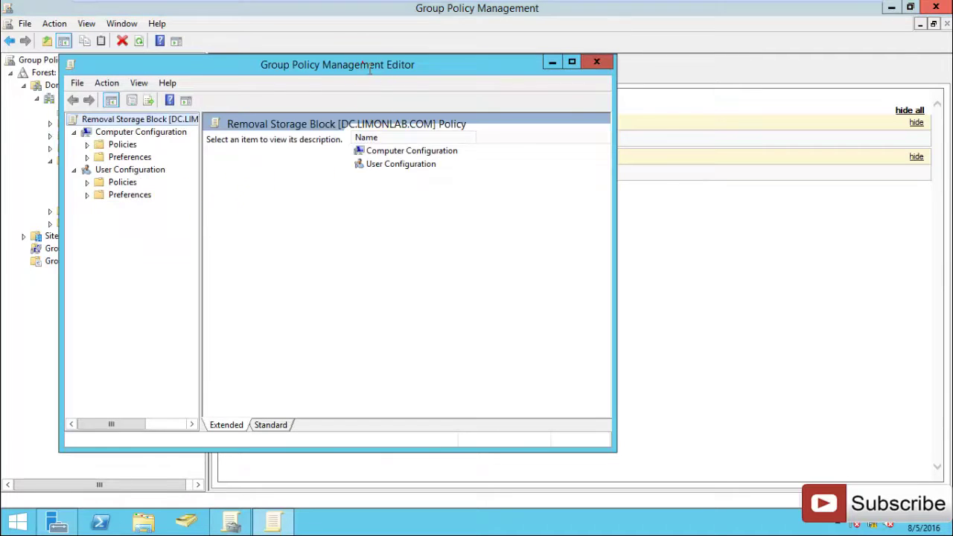
Maximize the editor and expand Computer Configuration > Policies > Administrative Templates > System
double_click(370, 65)
click(23, 85)
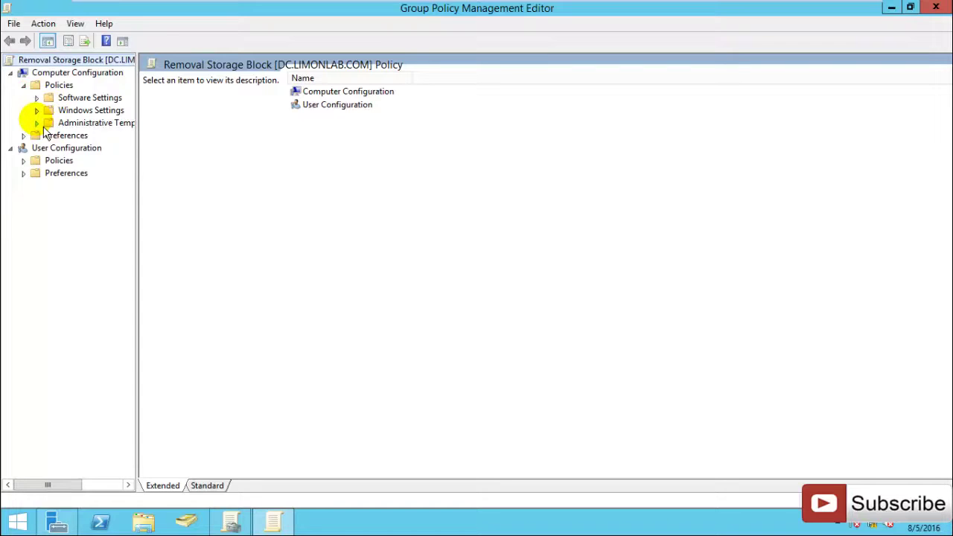
click(37, 124)
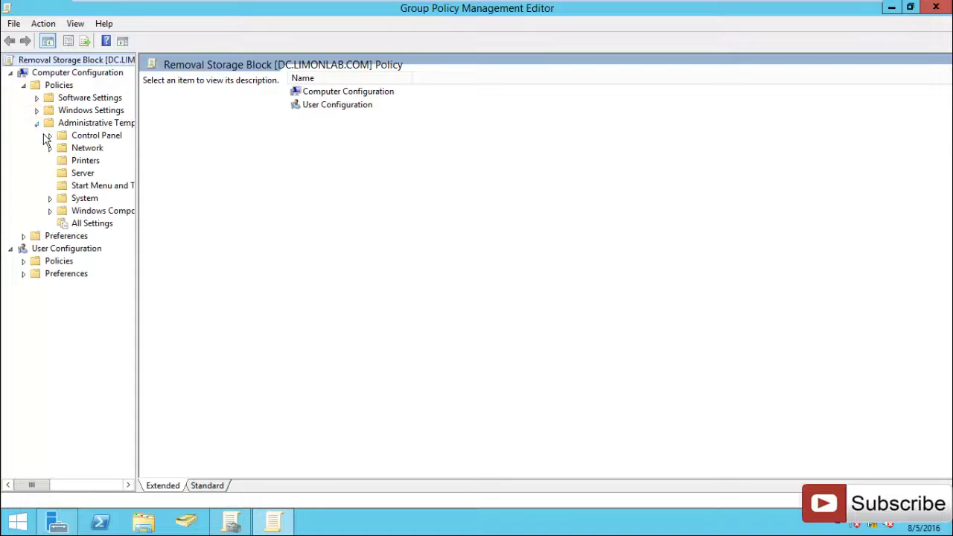
click(51, 211)
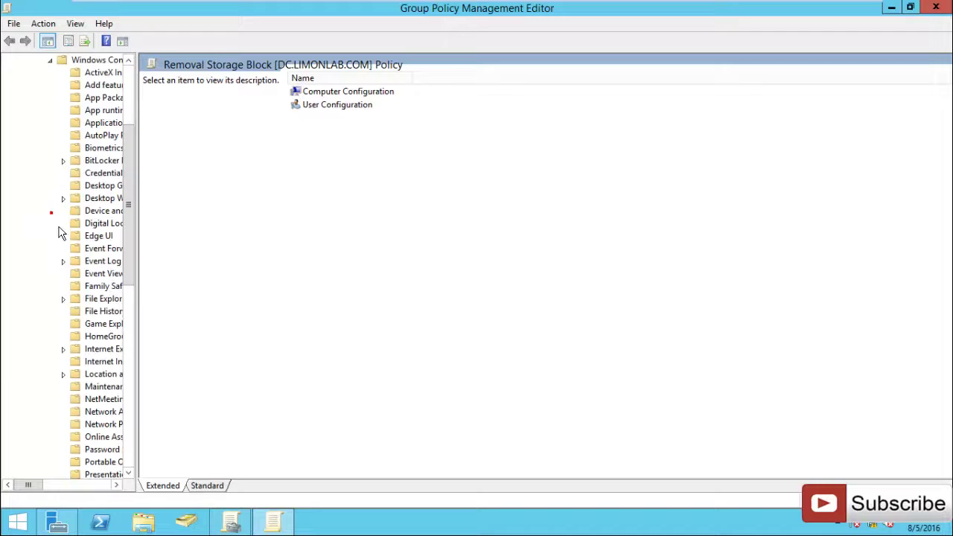
scroll(25, 375, down, 3)
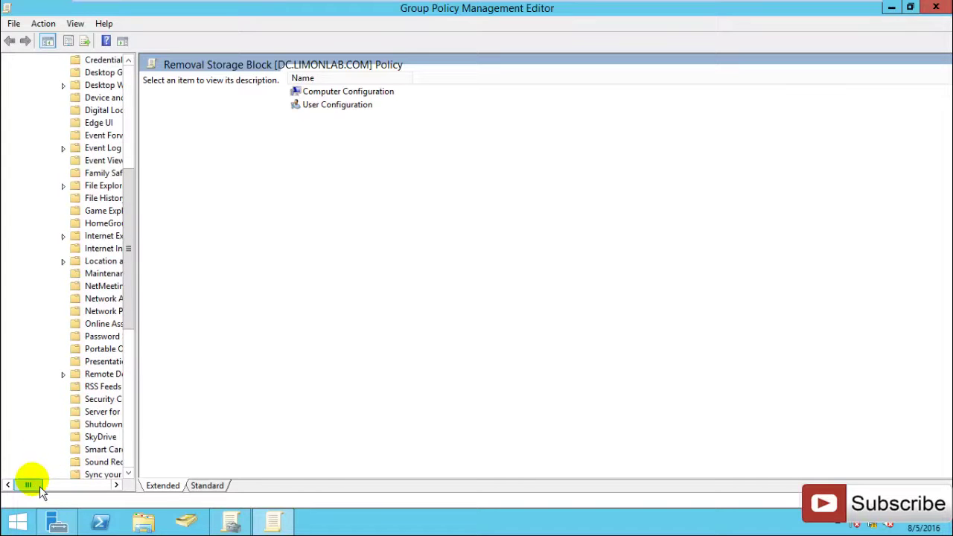
mouse_move(40, 486)
mouse_down()
mouse_move(30, 492)
mouse_move(50, 497)
mouse_up()
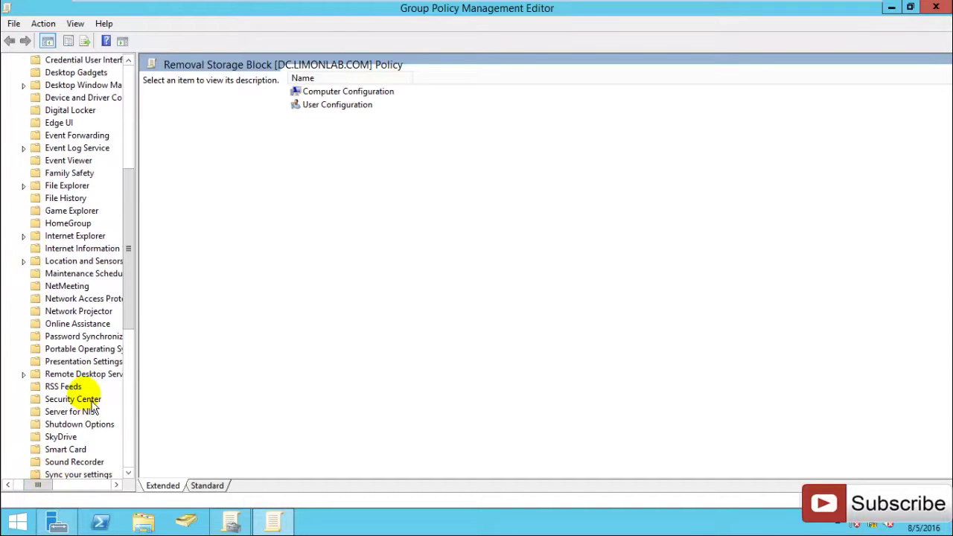
scroll(85, 402, up, 6)
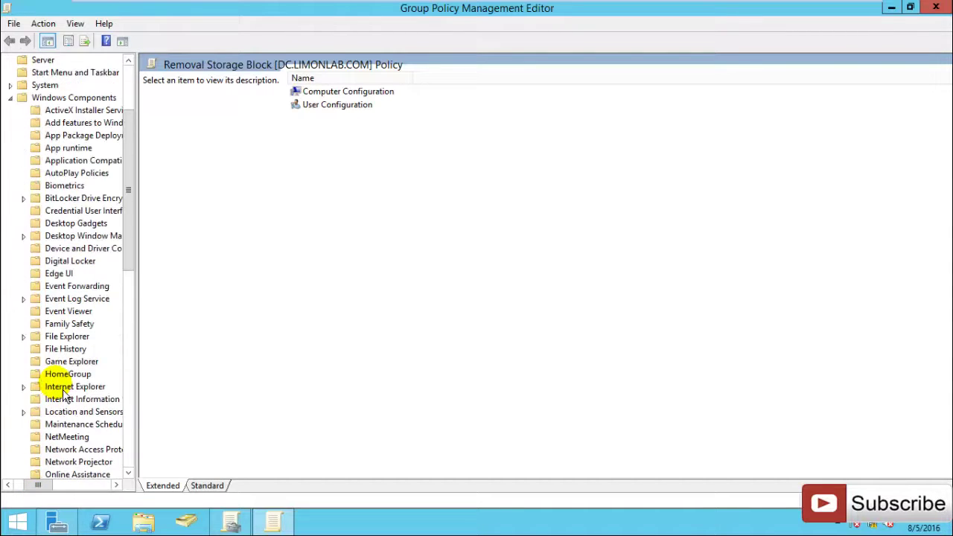
click(11, 173)
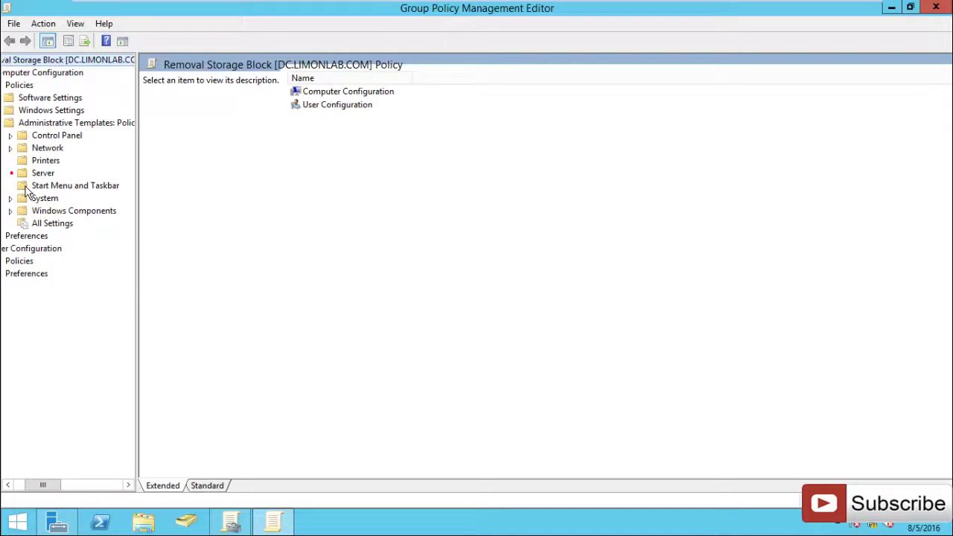
double_click(22, 199)
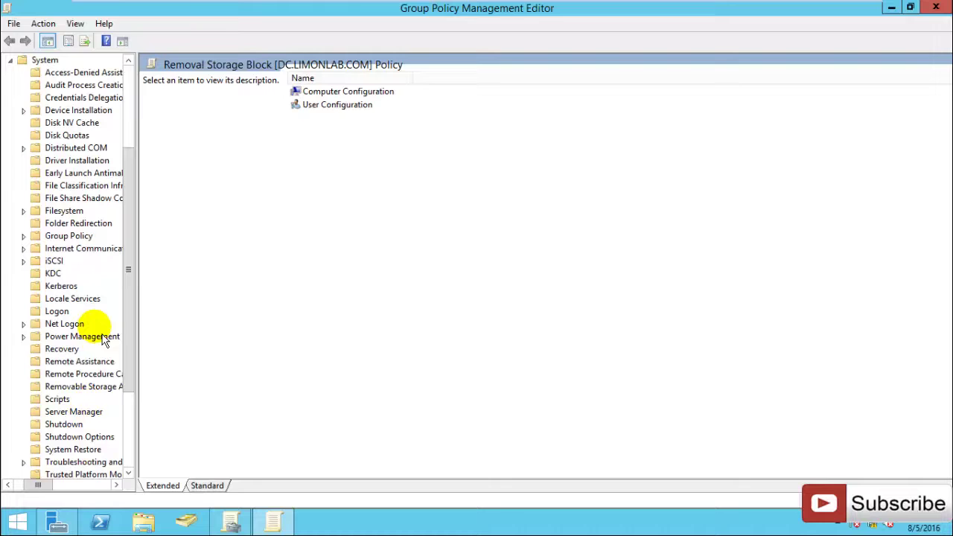
click(82, 389)
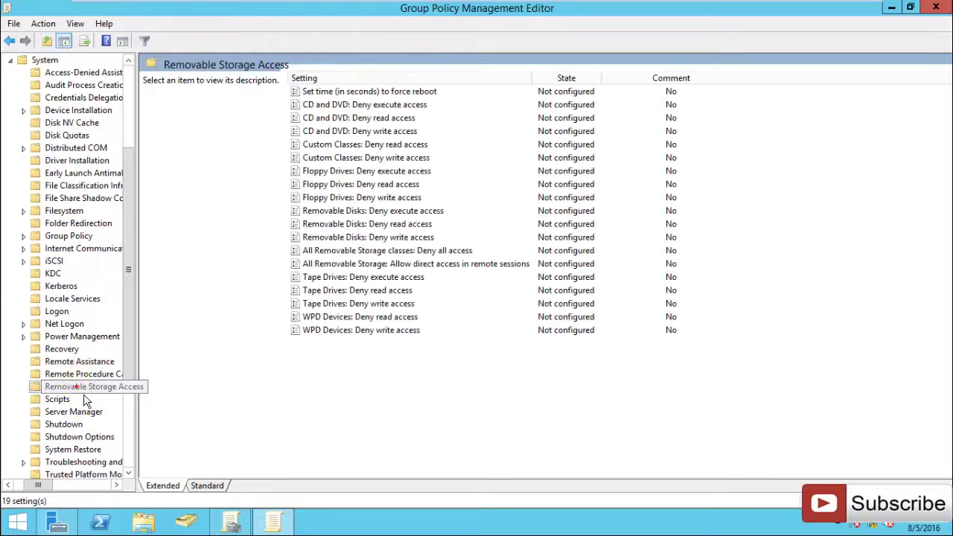
Re-browse the tree to System > Removable Storage Access, listing its 19 settings
scroll(30, 275, up, 4)
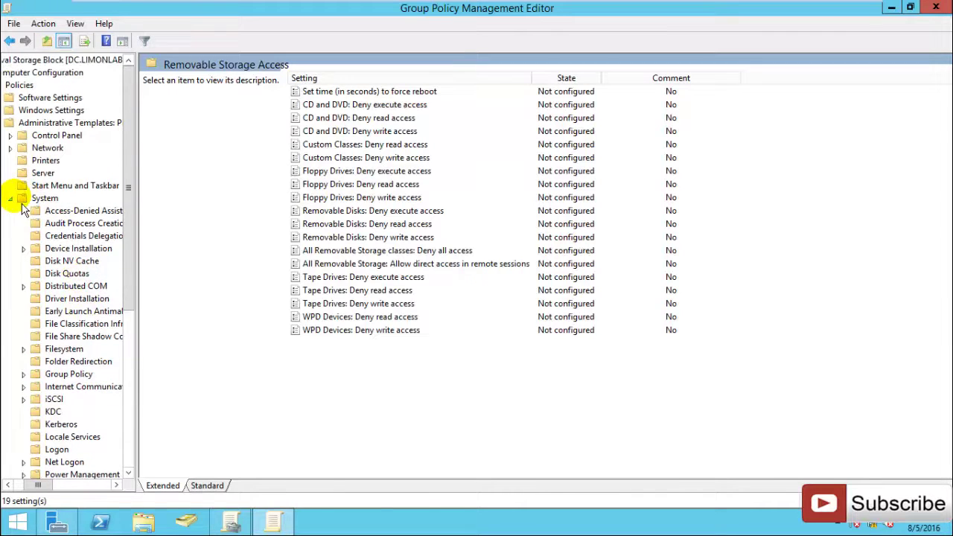
double_click(23, 199)
drag(42, 484, 33, 487)
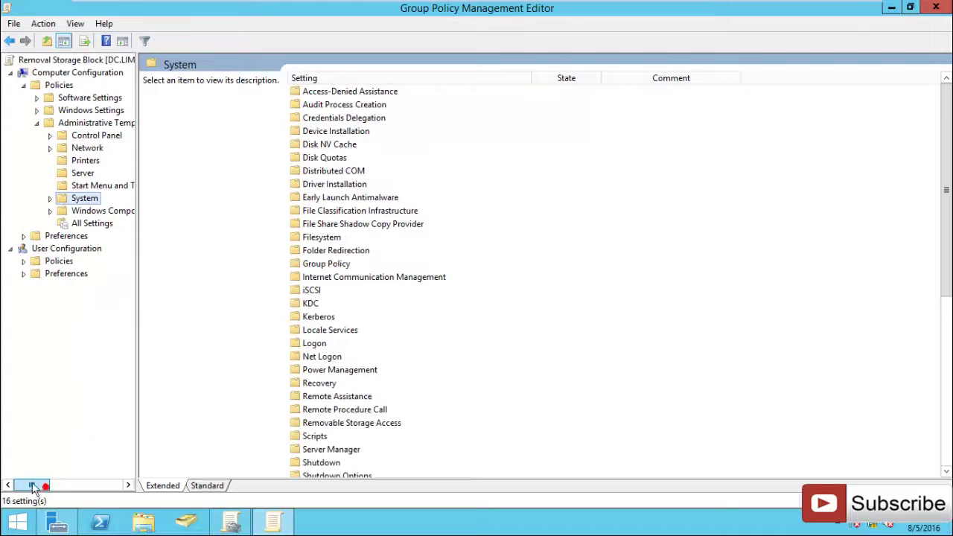
click(58, 75)
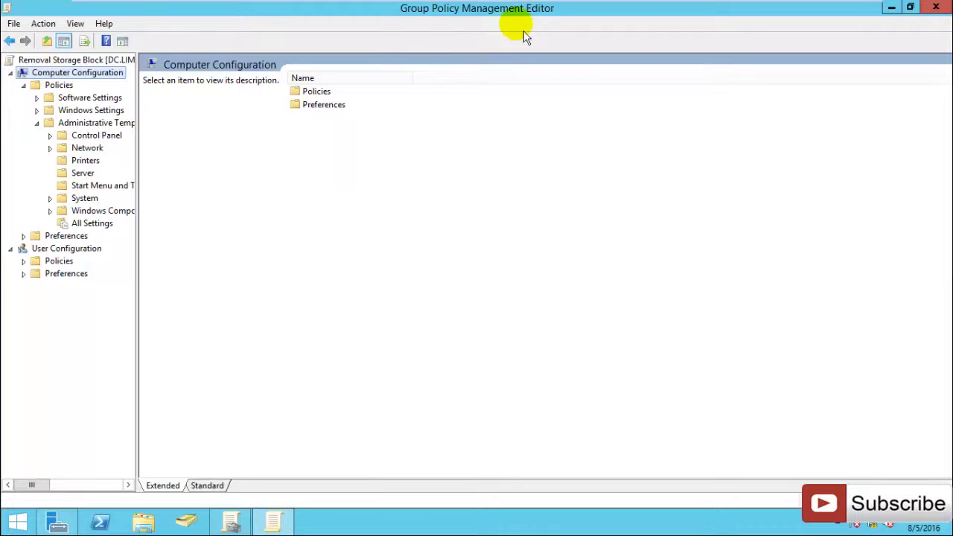
click(71, 123)
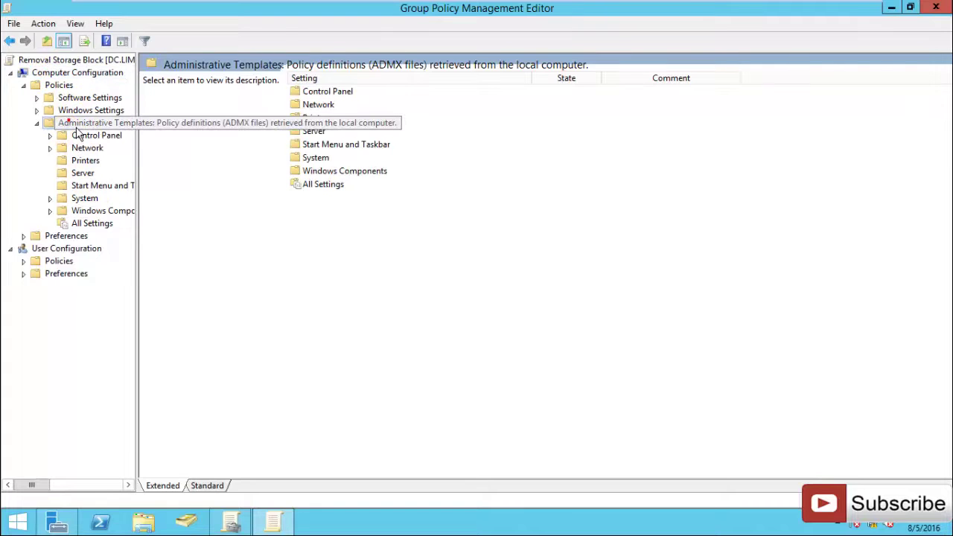
click(79, 198)
click(50, 199)
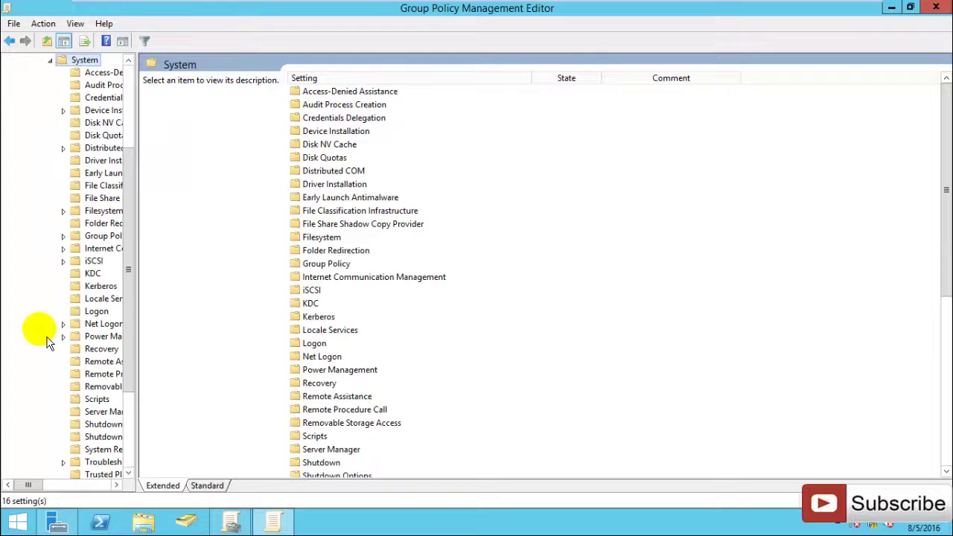
scroll(38, 335, down, 3)
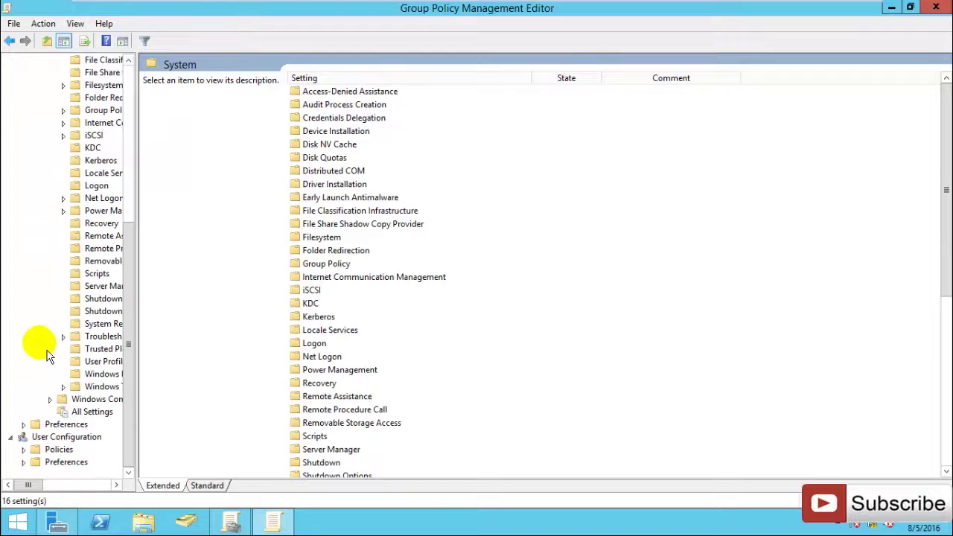
click(99, 264)
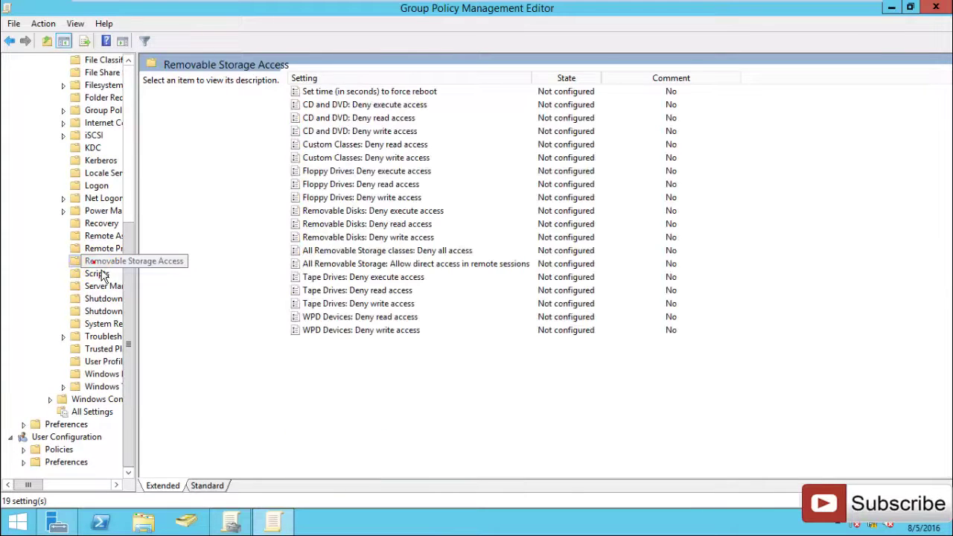
Switch to the Standard view and select 'All Removable Storage classes: Deny all access'
click(207, 485)
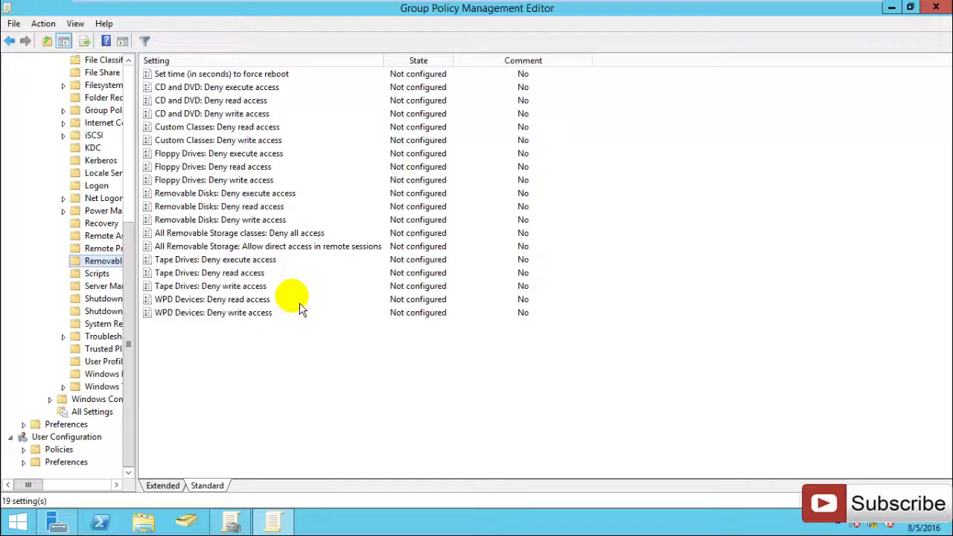
click(221, 235)
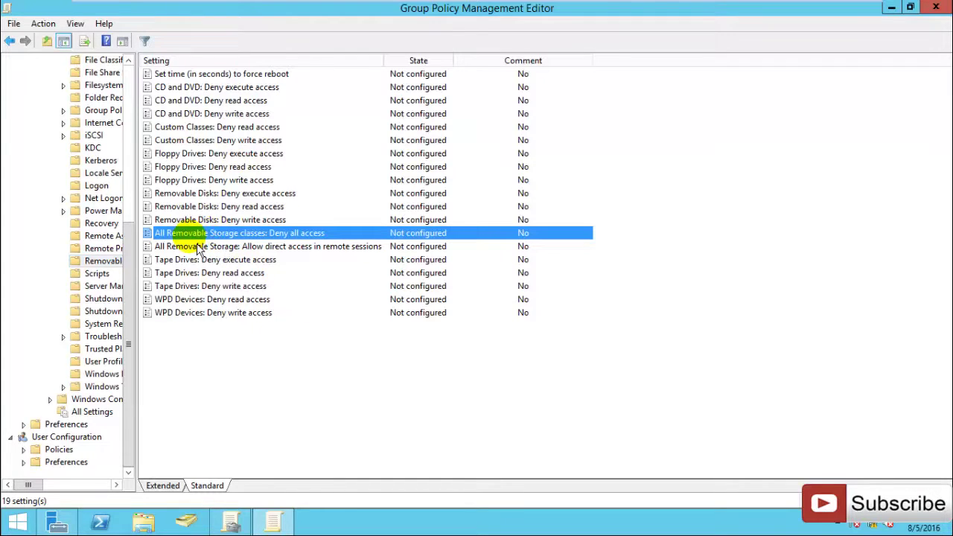
Edit the Deny all access policy, choose Enabled, and reposition the dialog to read its Help
right_click(296, 246)
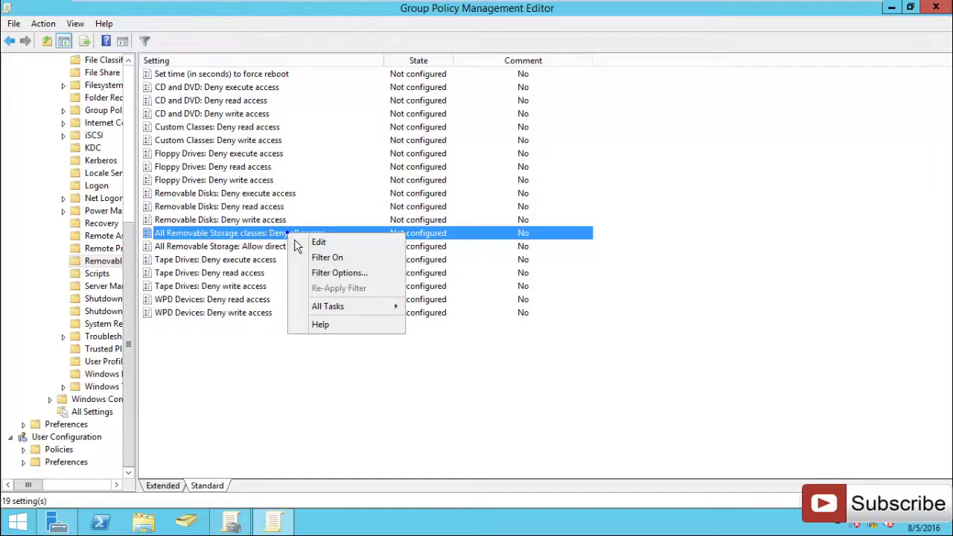
click(317, 242)
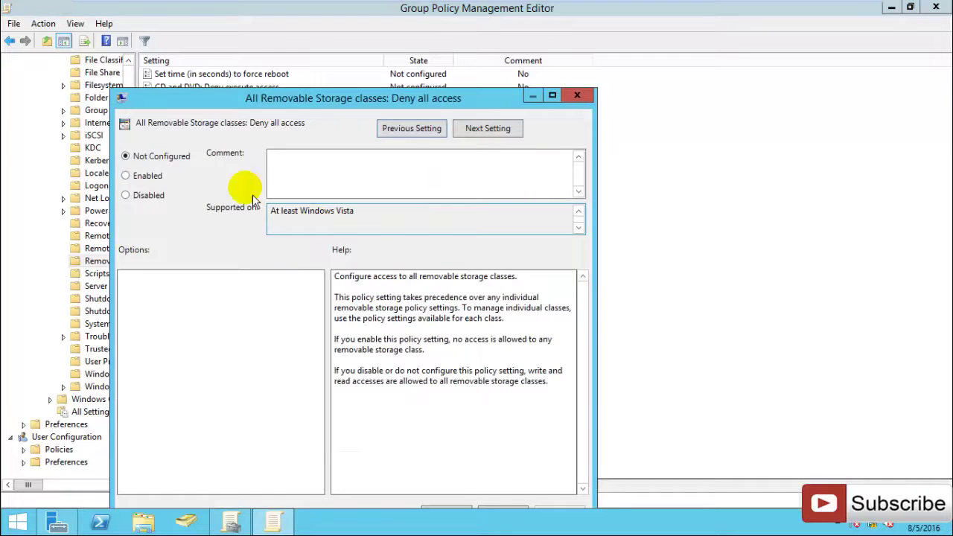
click(127, 175)
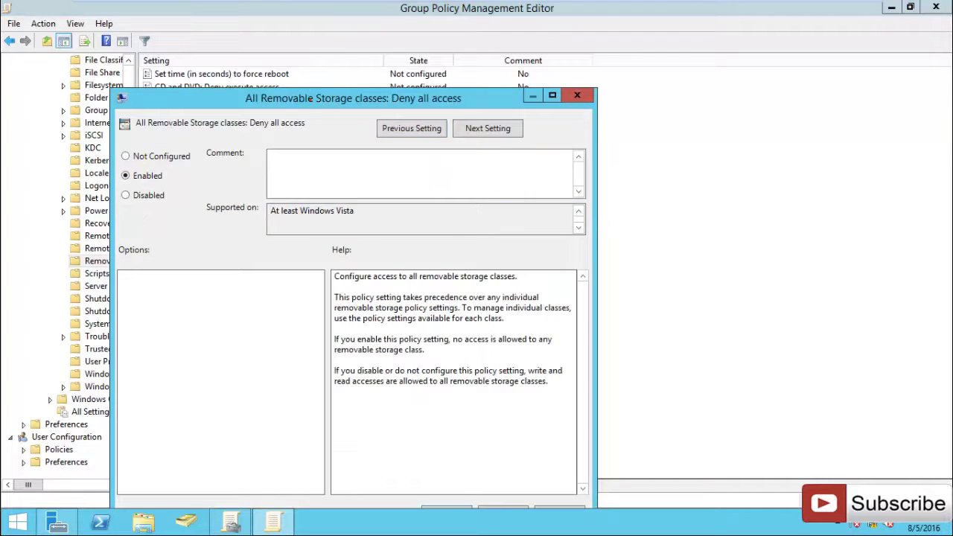
drag(327, 88, 340, 15)
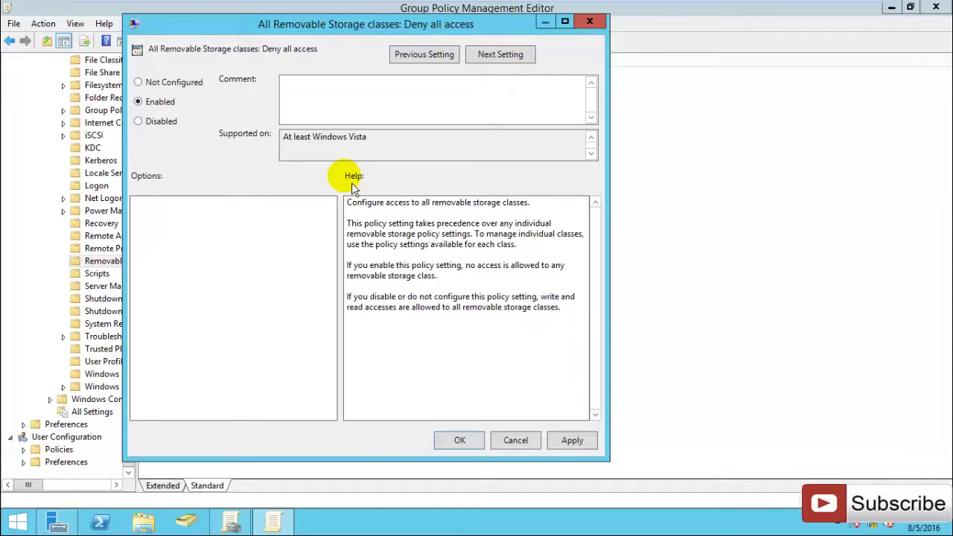
drag(363, 186, 333, 186)
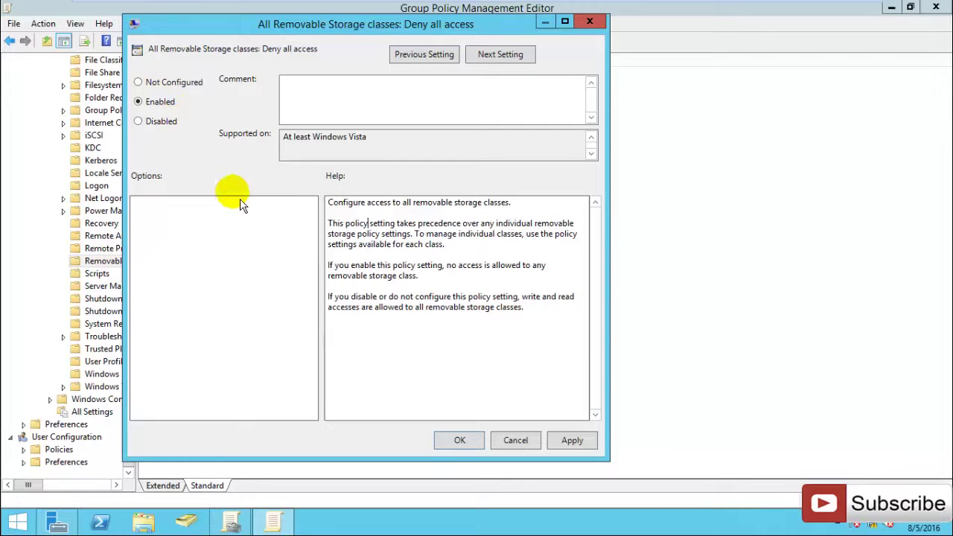
key(Up)
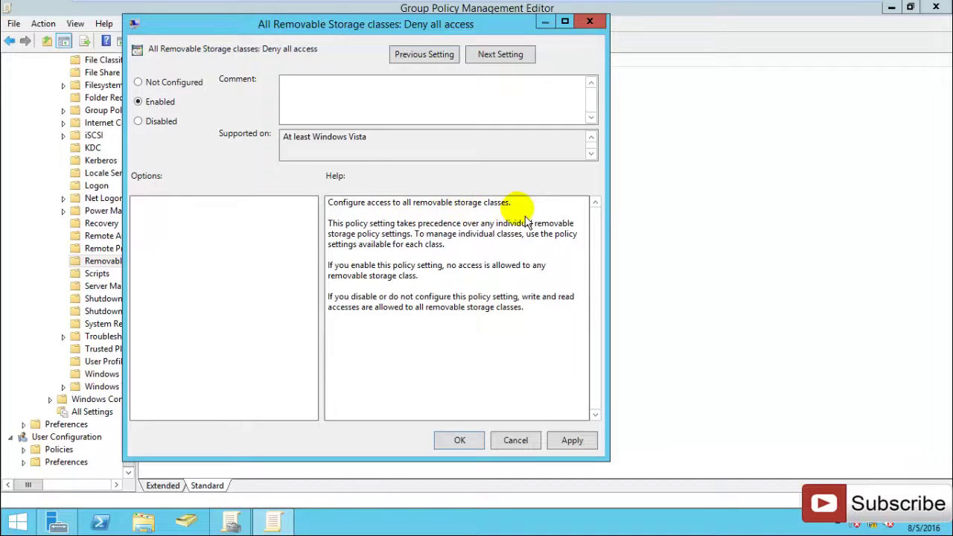
Highlight the Help text passages on precedence and on what enabling the policy does
drag(332, 223, 411, 238)
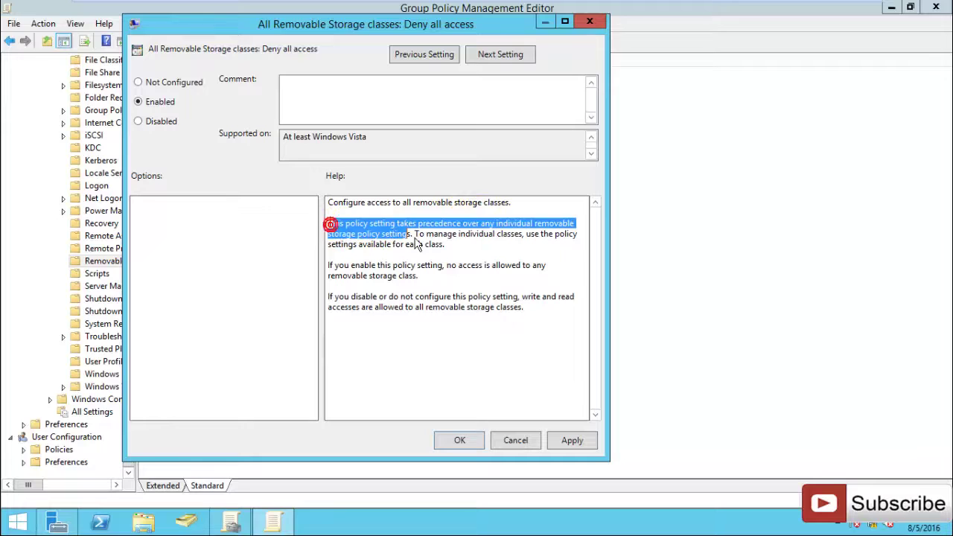
drag(331, 223, 463, 264)
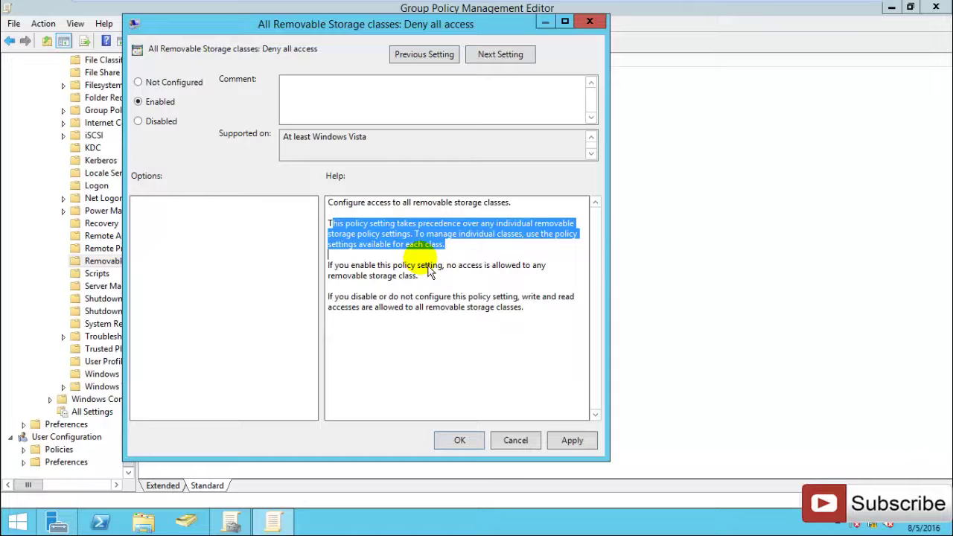
click(332, 267)
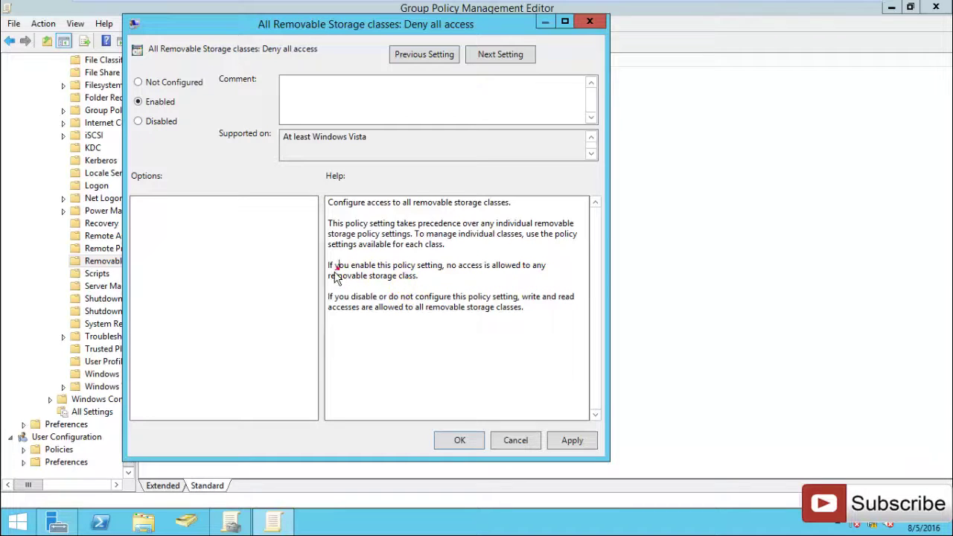
drag(329, 266, 419, 277)
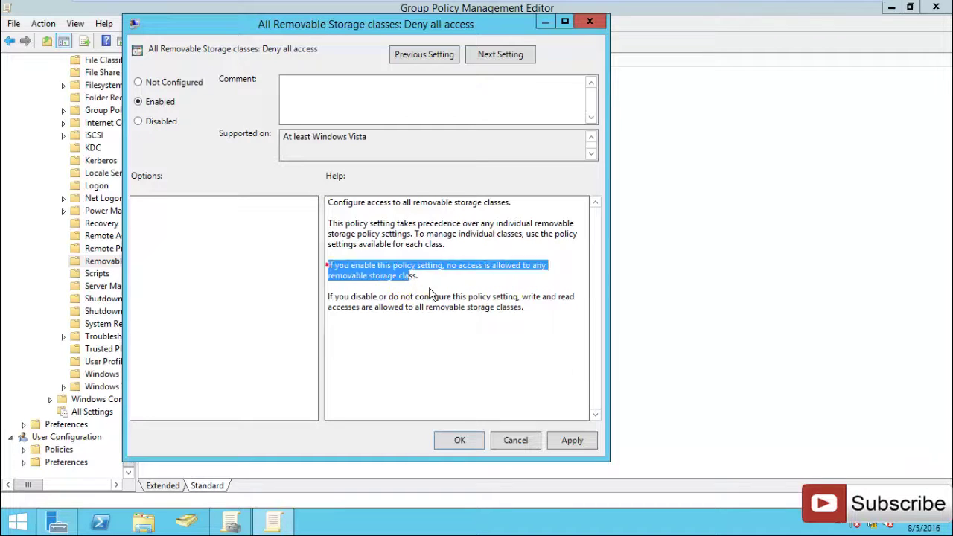
click(391, 276)
drag(418, 276, 334, 262)
click(332, 297)
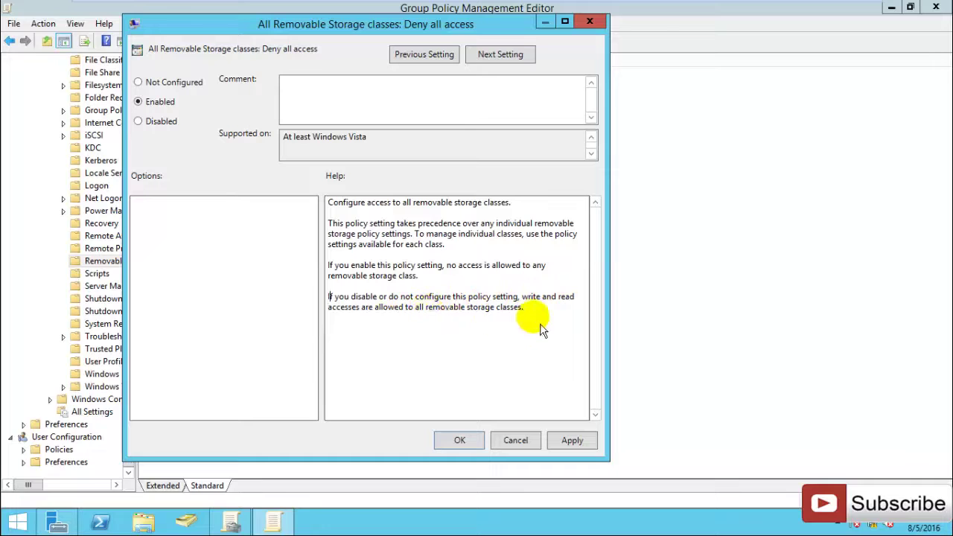
drag(506, 327, 308, 293)
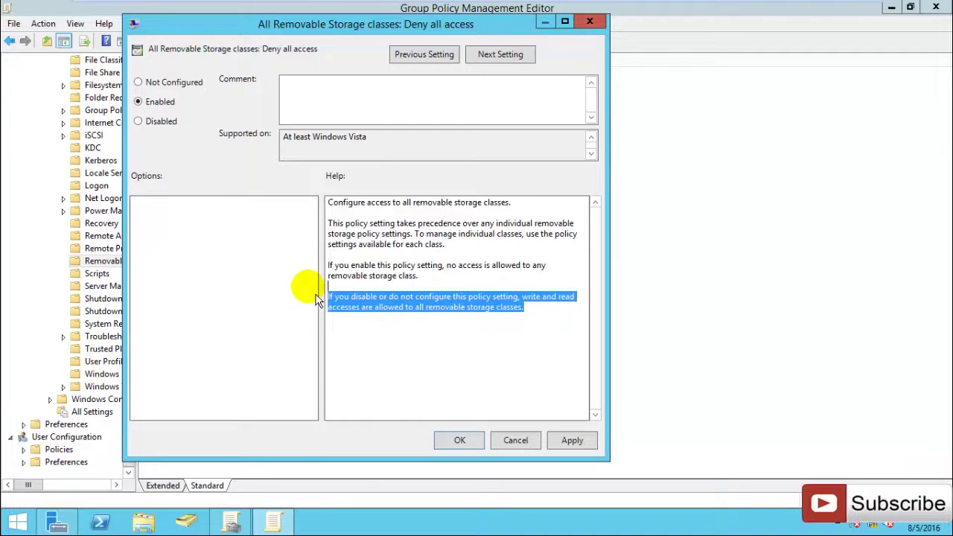
click(485, 302)
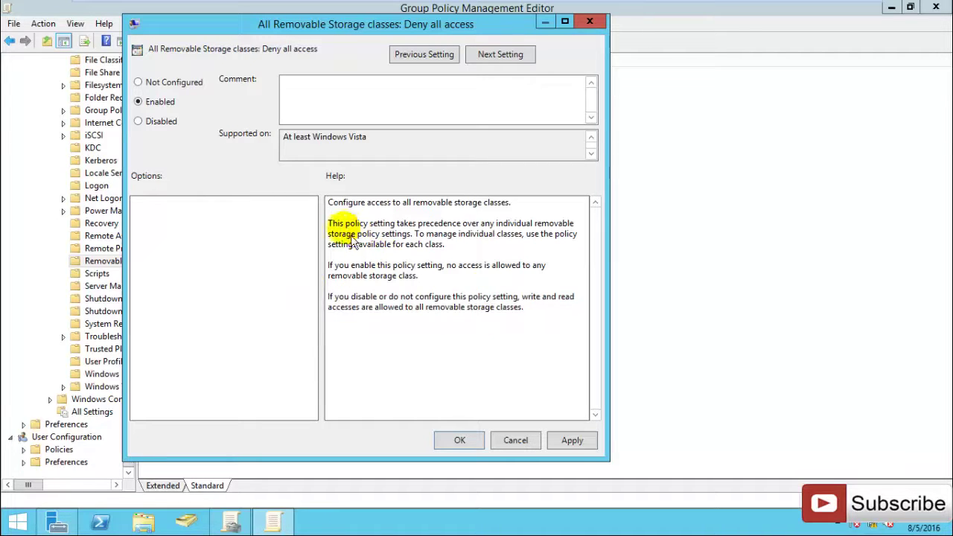
drag(327, 222, 477, 309)
click(350, 266)
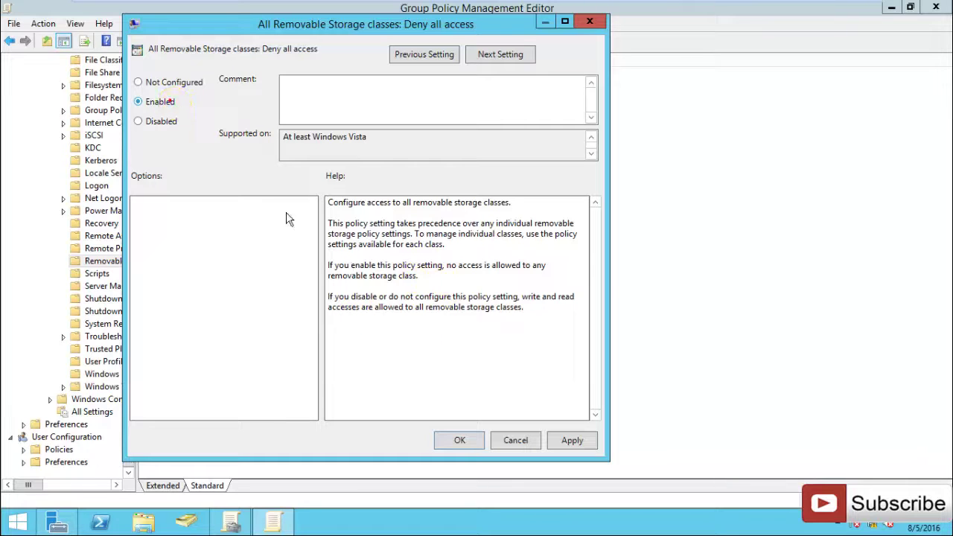
Apply and confirm Enabled, then point out Deny all access showing Enabled in the list
click(584, 442)
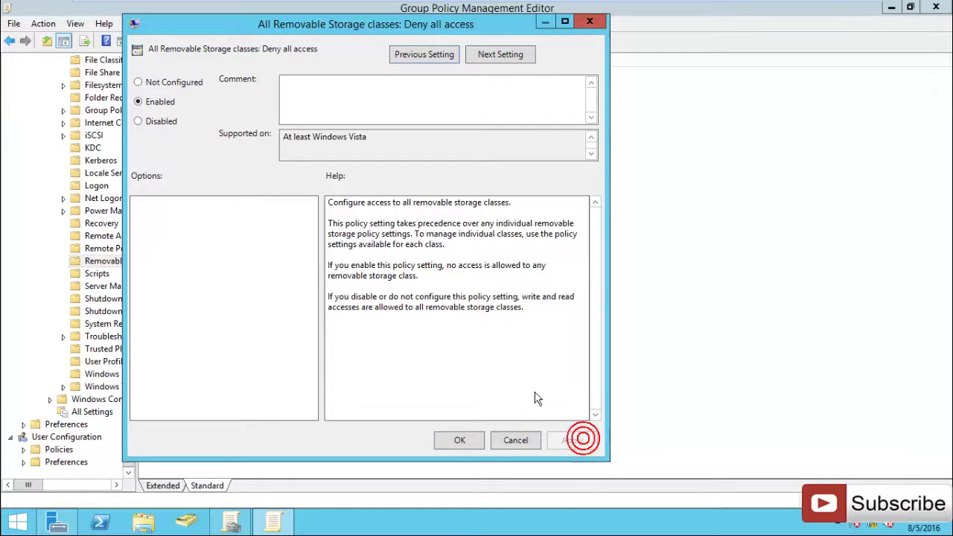
click(457, 455)
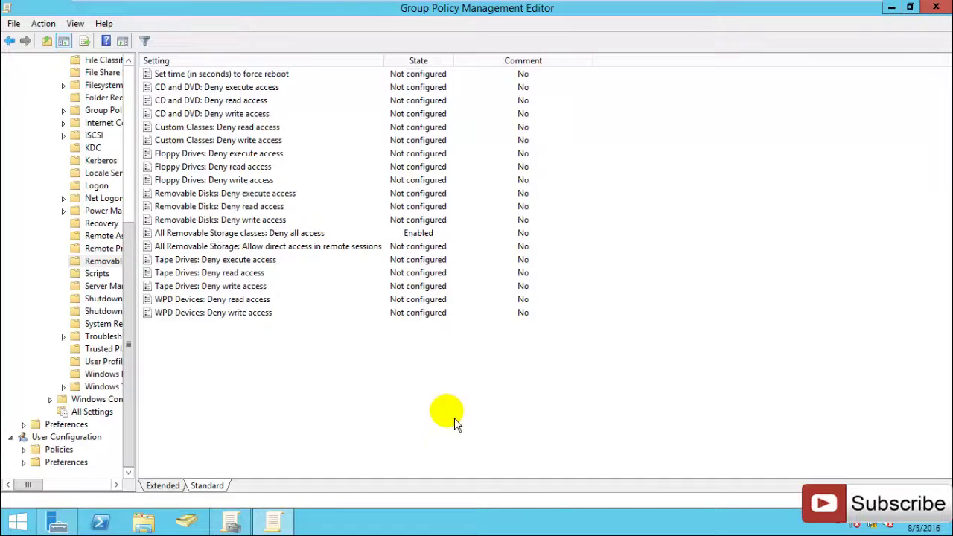
click(268, 233)
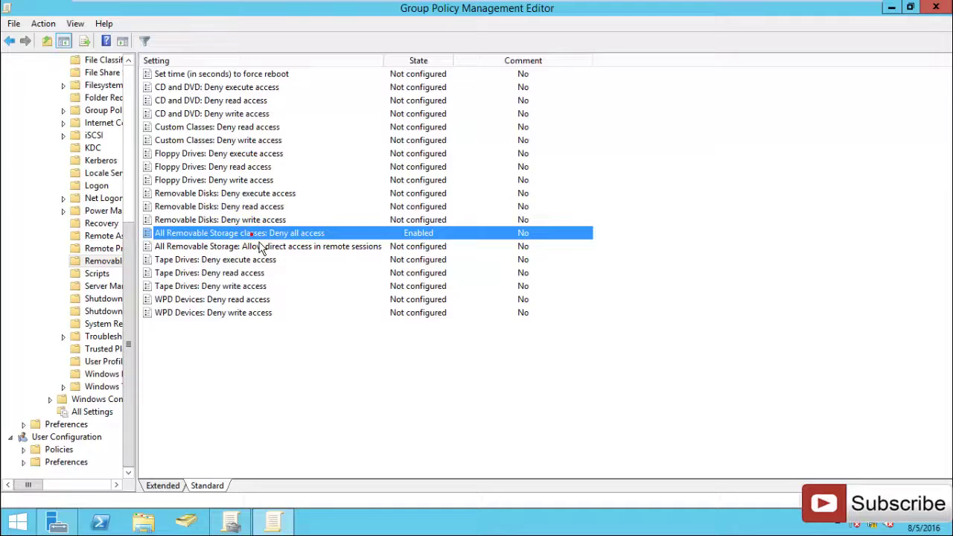
click(253, 235)
click(244, 261)
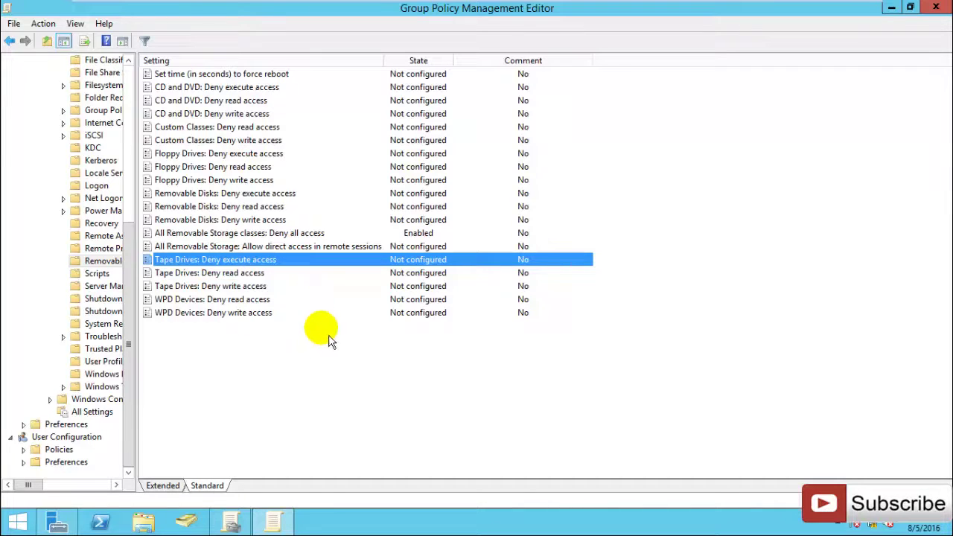
click(546, 346)
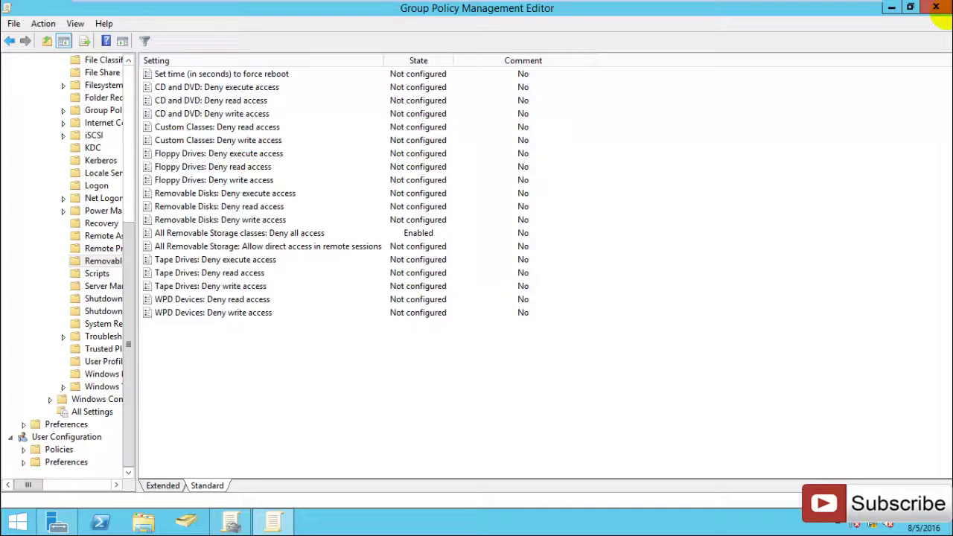
Close the policy editor and refresh the Removal Storage Block settings report, showing all sections
click(935, 7)
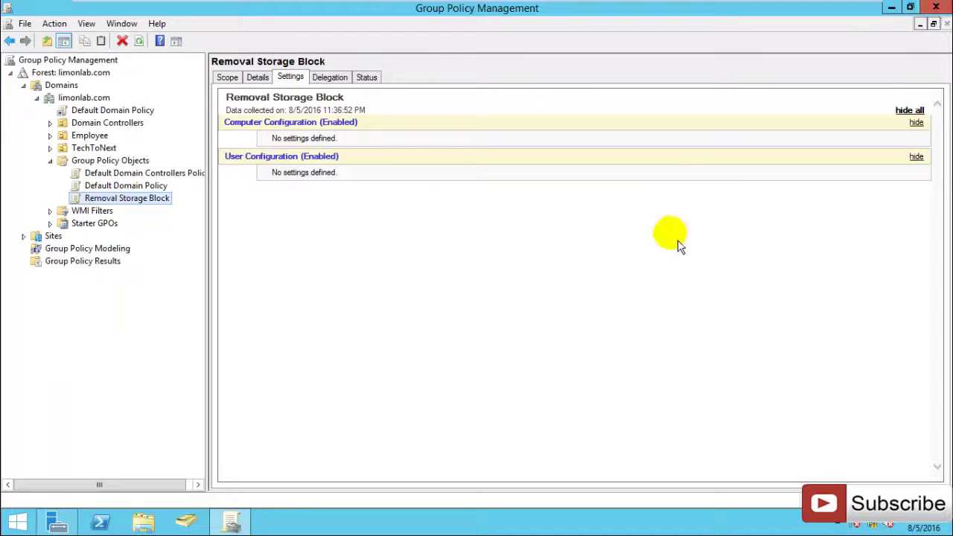
click(688, 274)
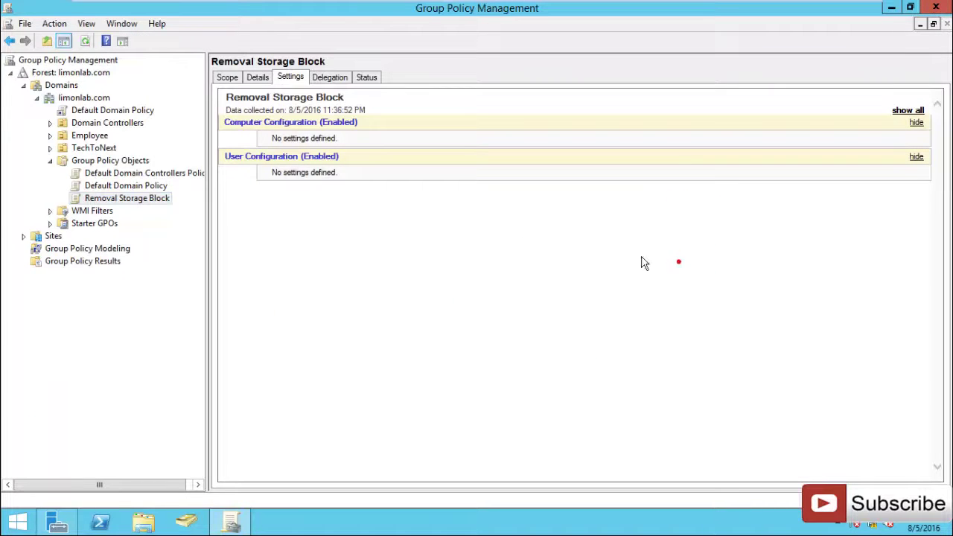
click(87, 44)
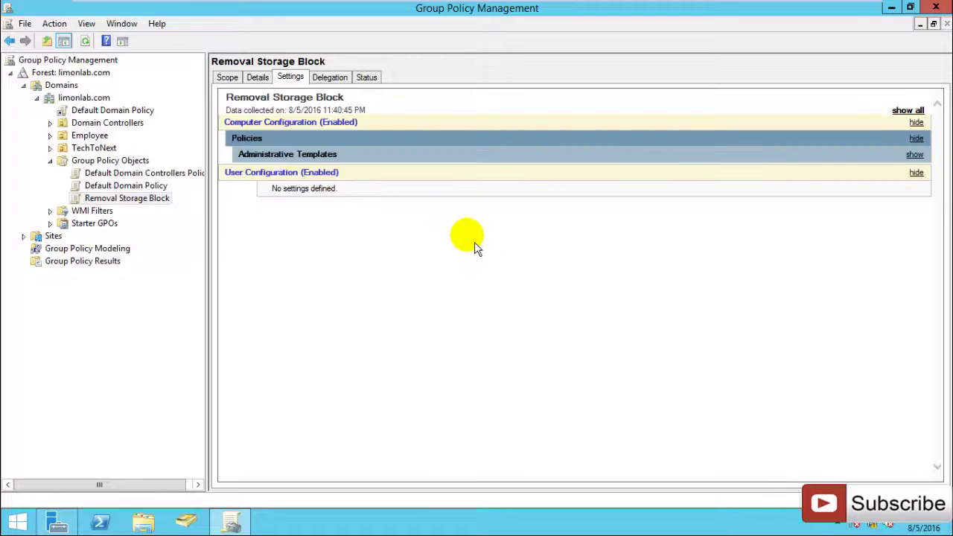
click(900, 109)
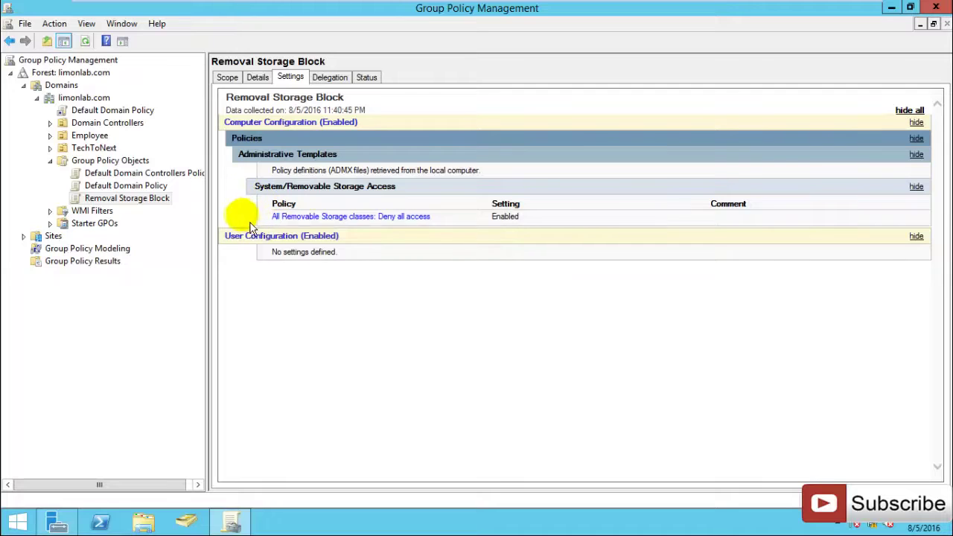
Verify Deny all access is listed as Enabled, then close Group Policy Management
drag(240, 216, 230, 234)
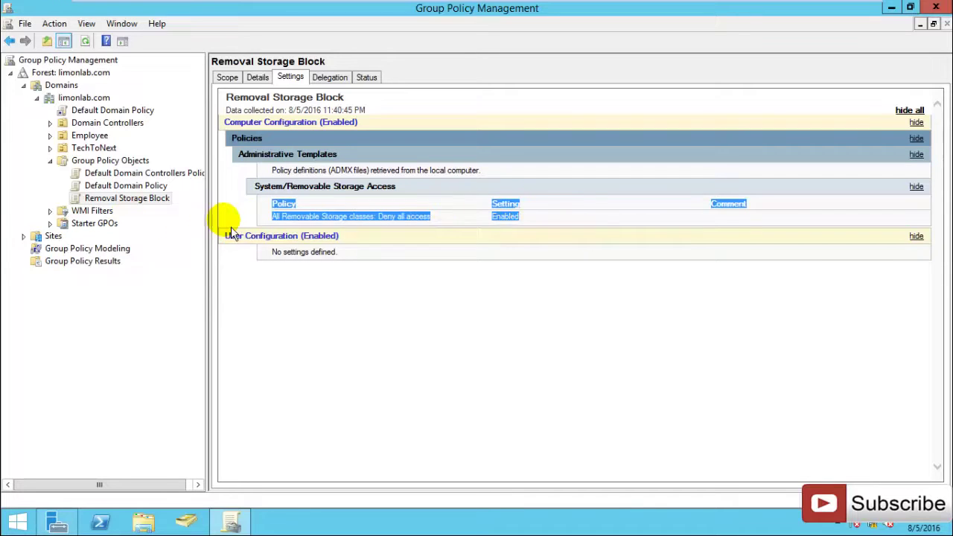
click(305, 235)
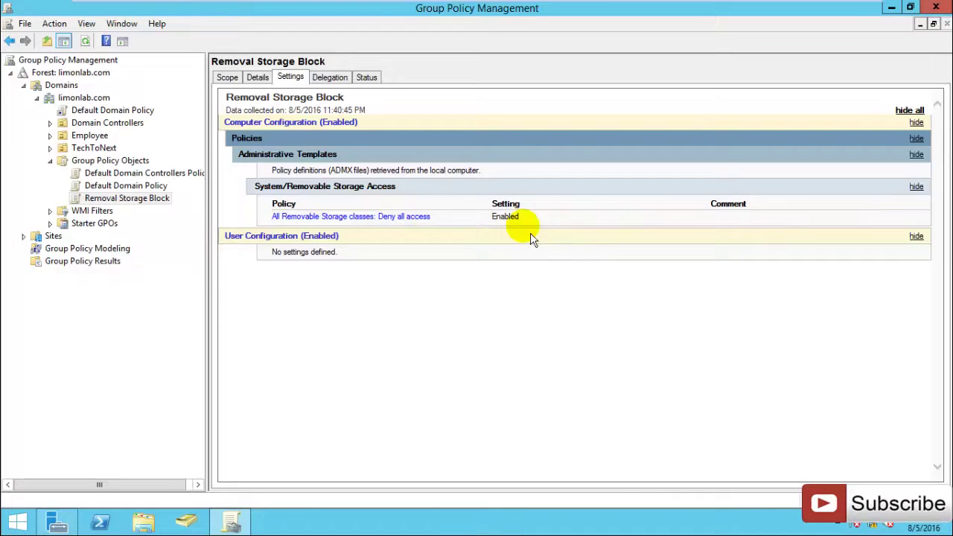
click(936, 9)
Launch Group Policy Management from Server Manager's Tools menu
mouse_move(881, 6)
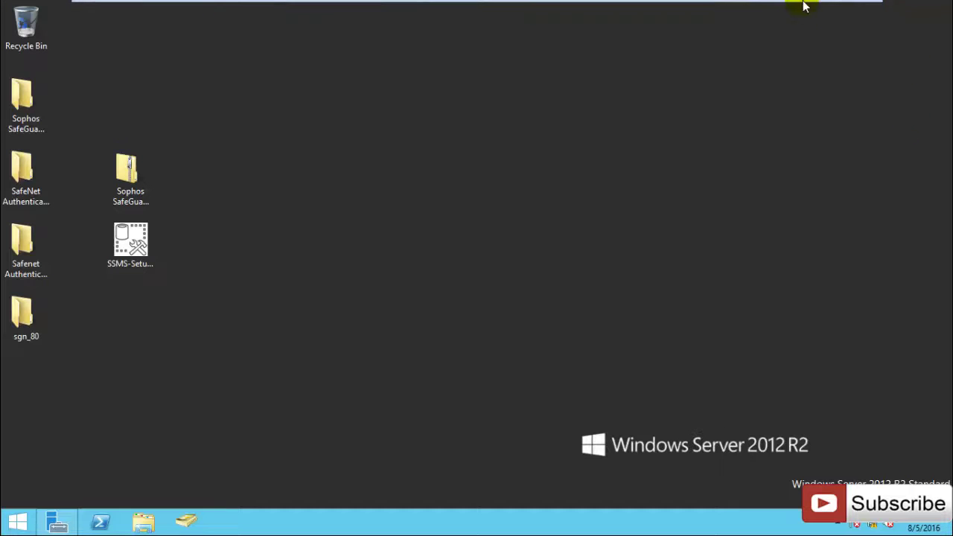
mouse_move(829, 7)
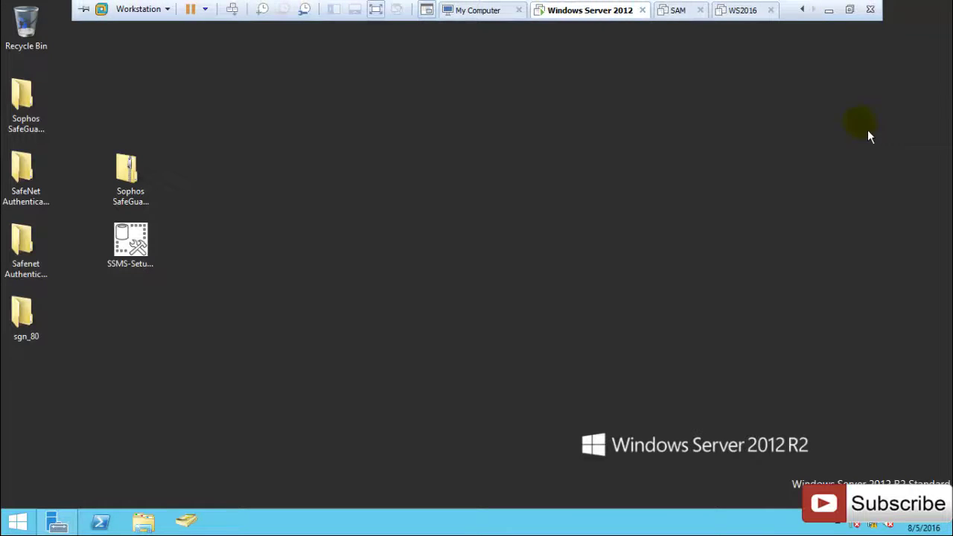
click(58, 522)
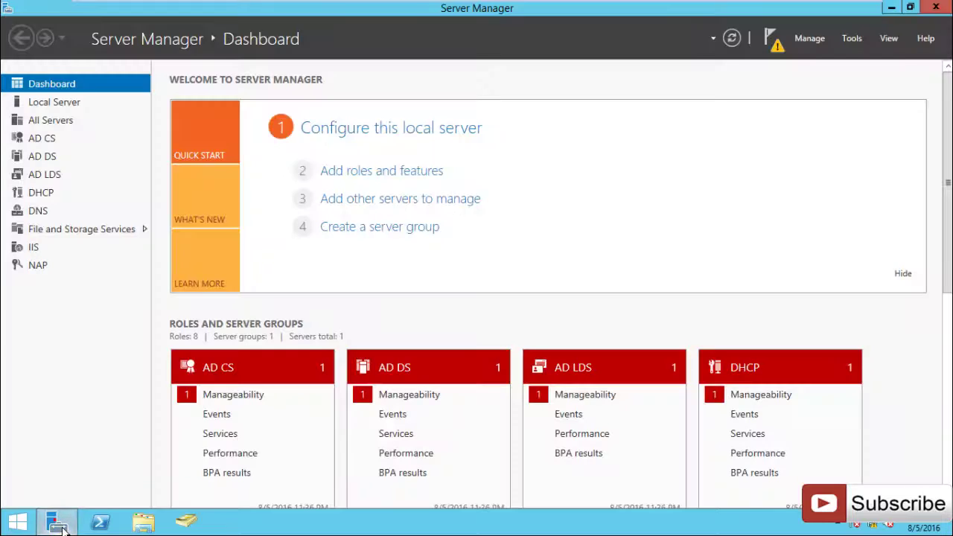
click(852, 39)
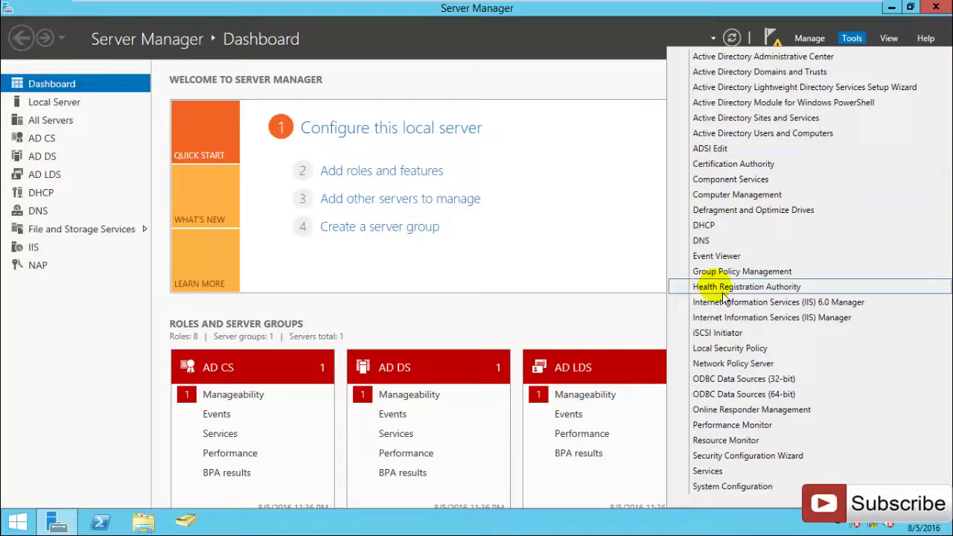
click(701, 262)
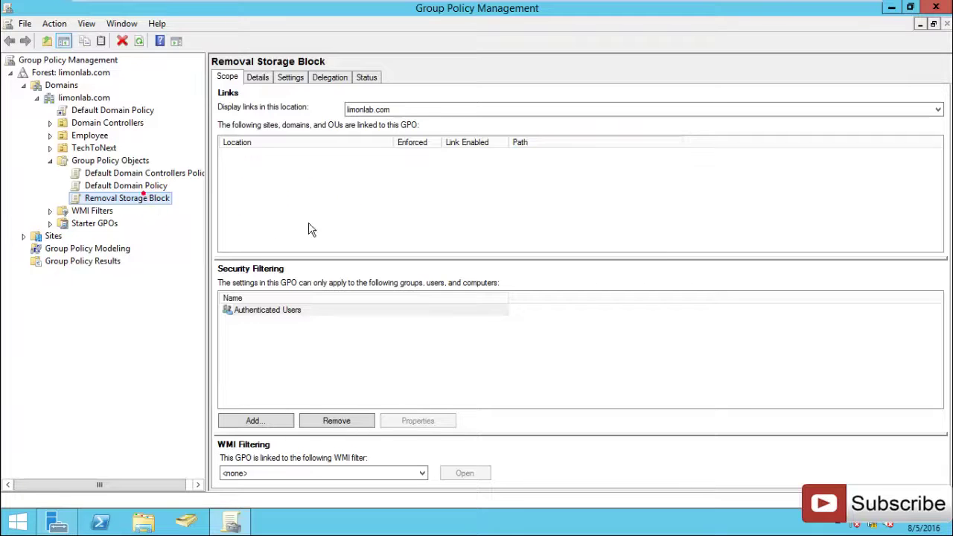
Expand TechToNext, select the IT & ERP unit and bring up its context menu
click(143, 197)
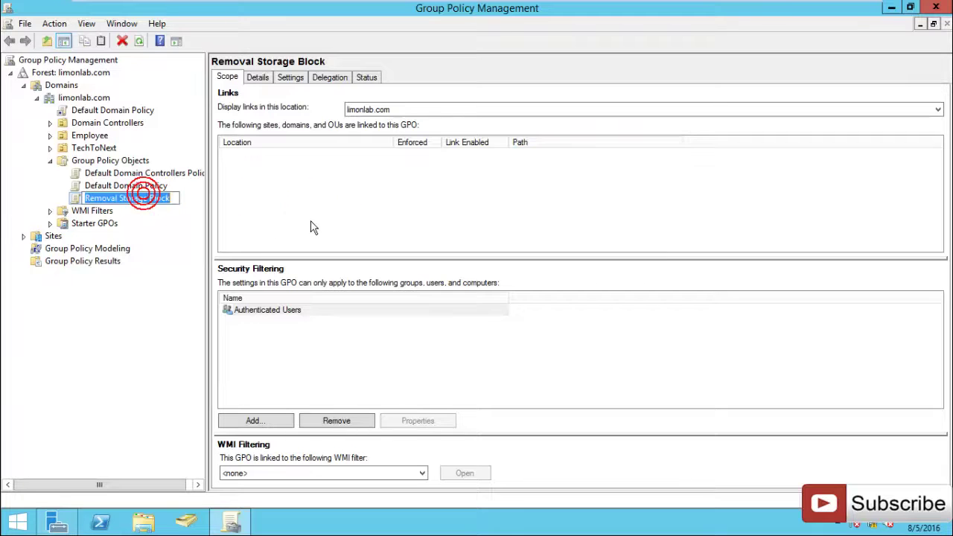
click(49, 147)
double_click(79, 160)
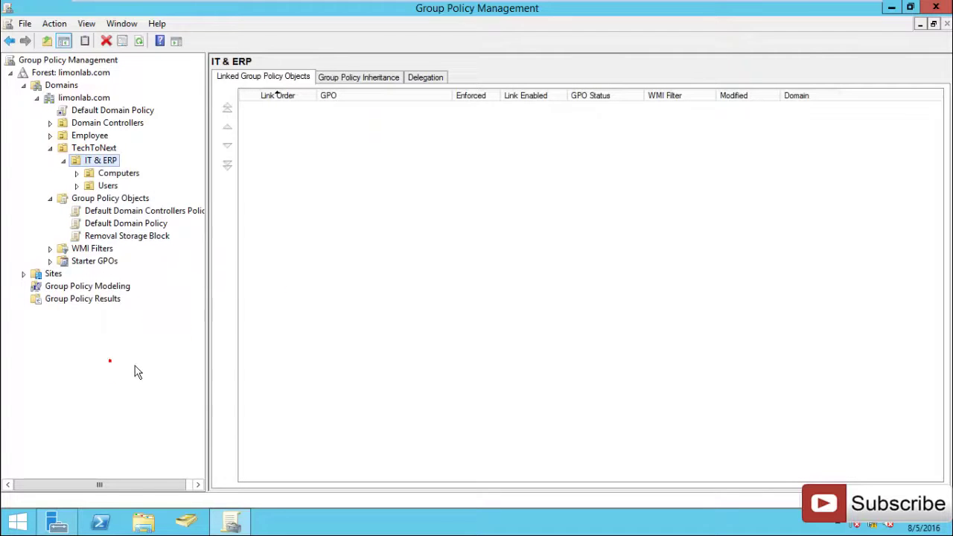
click(109, 237)
click(97, 159)
right_click(97, 160)
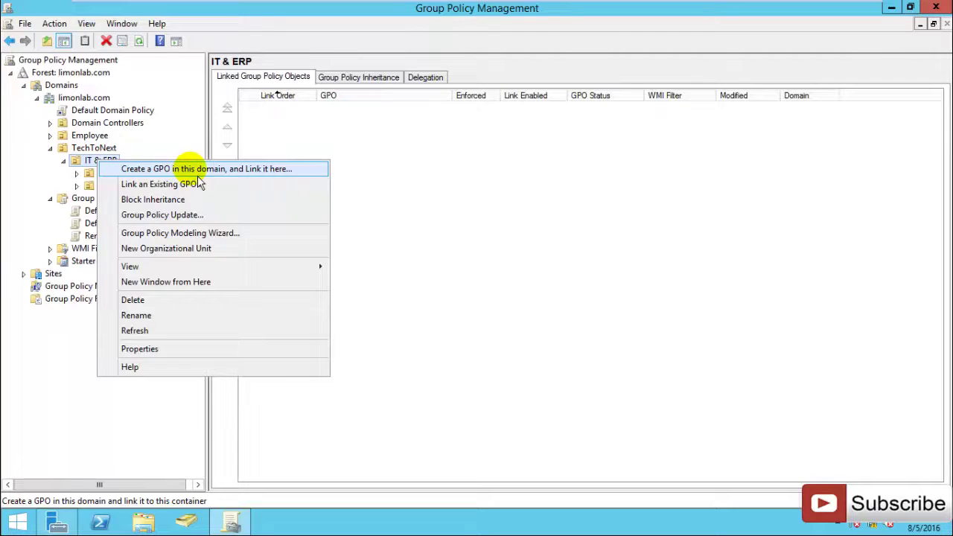
Link the existing Removal Storage Block GPO to the IT & ERP unit
click(155, 184)
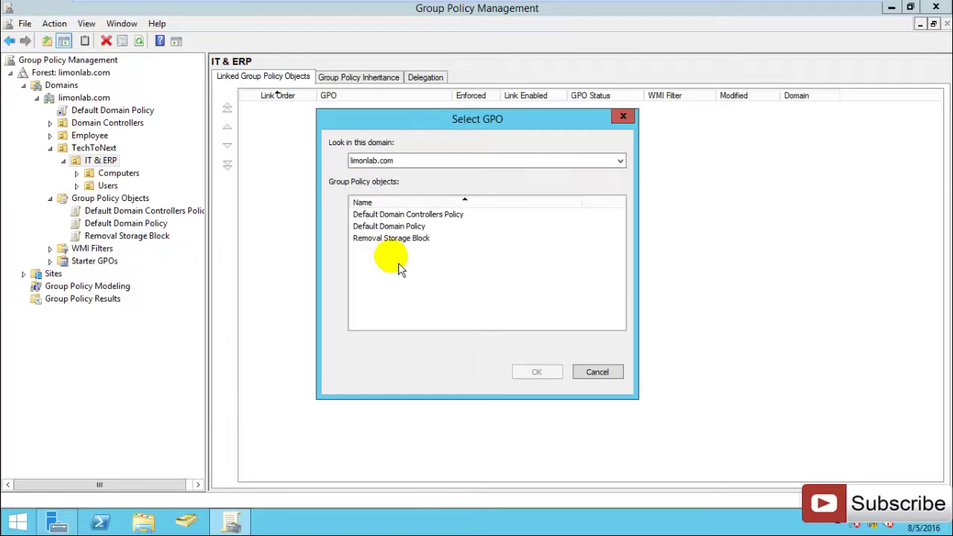
click(391, 239)
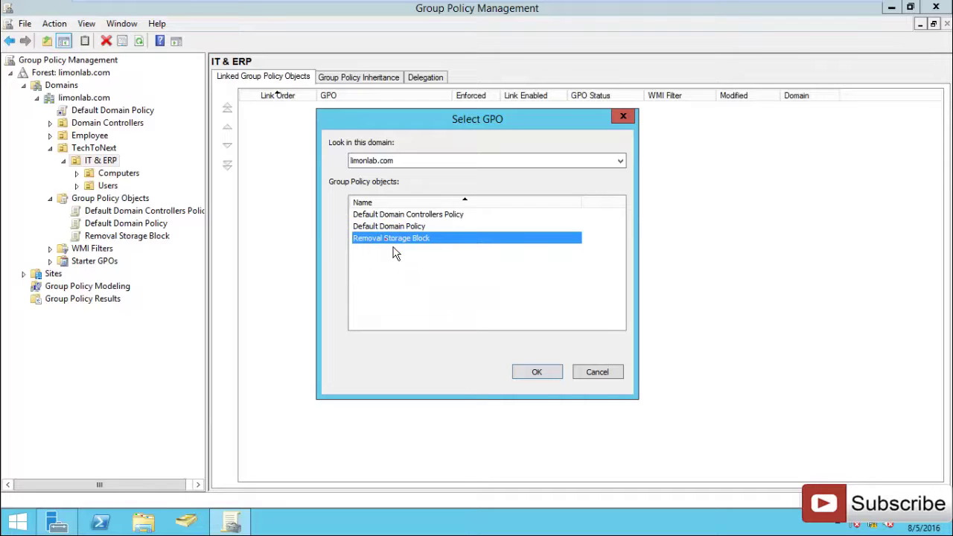
click(537, 378)
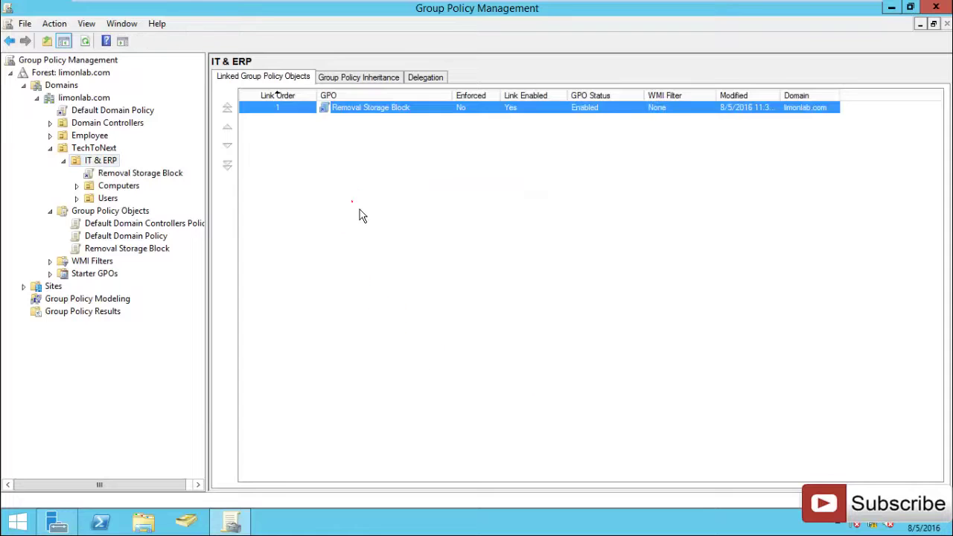
Select the new link and dismiss its warning with Do not show this message again ticked
click(352, 201)
click(127, 174)
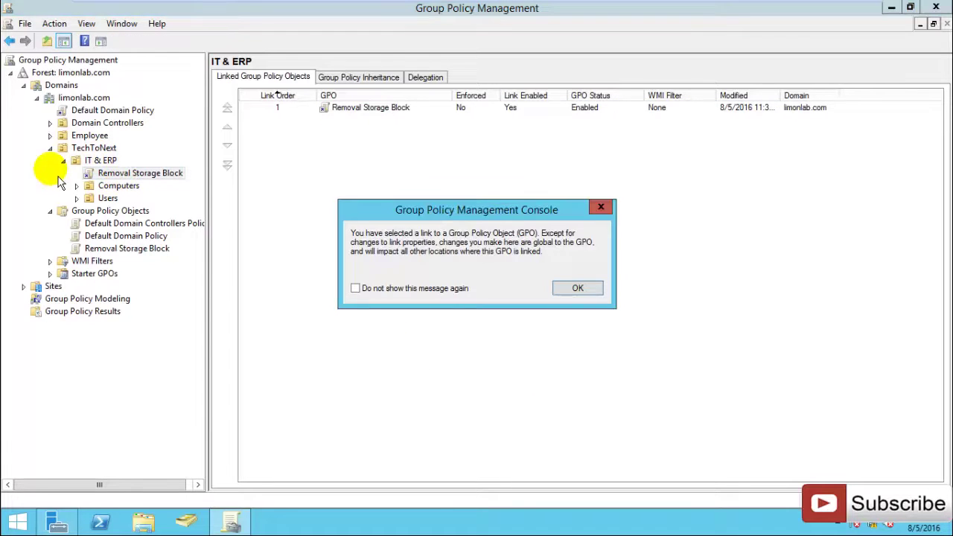
click(565, 292)
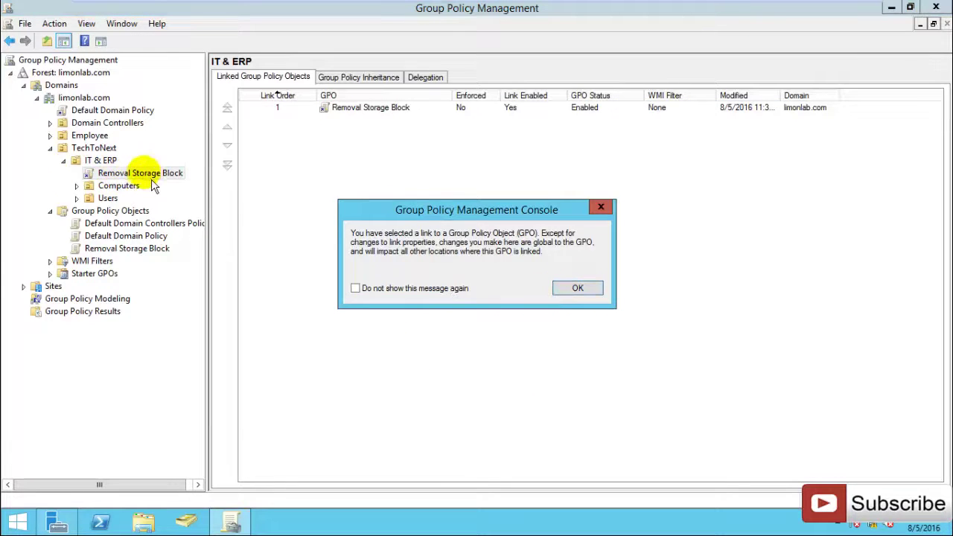
click(356, 288)
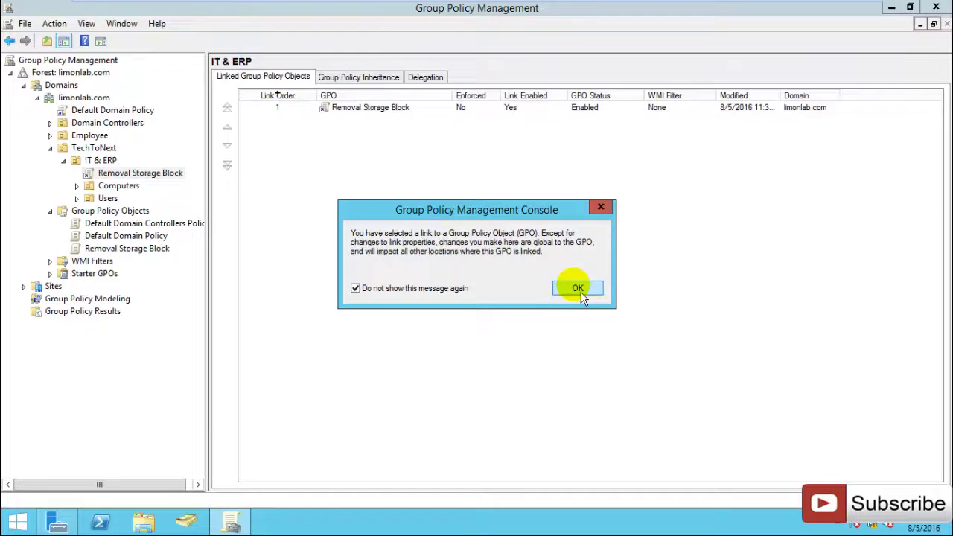
click(577, 288)
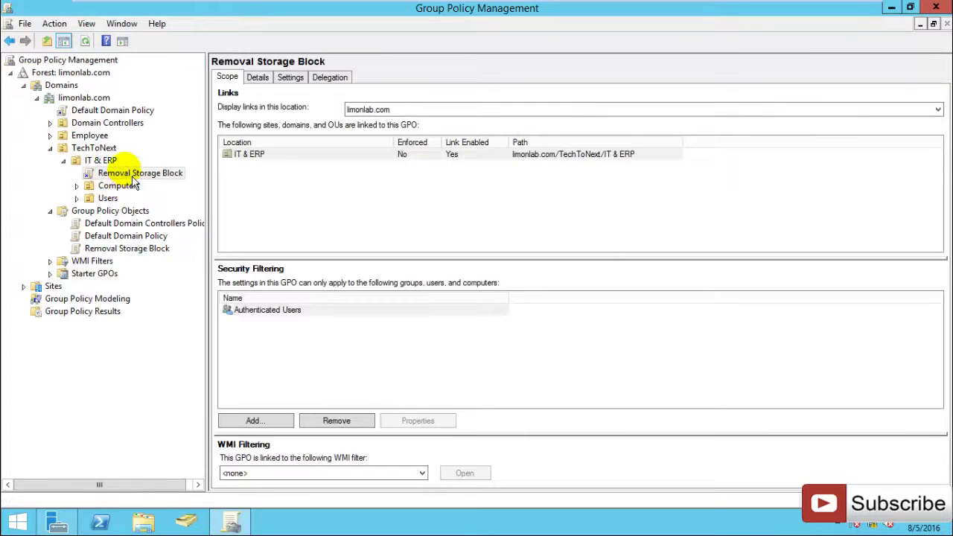
click(255, 213)
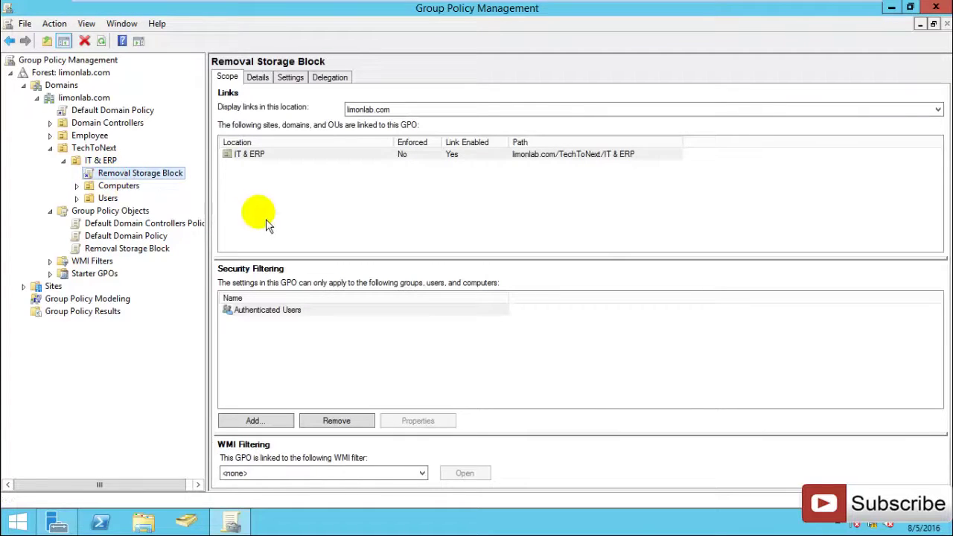
click(246, 158)
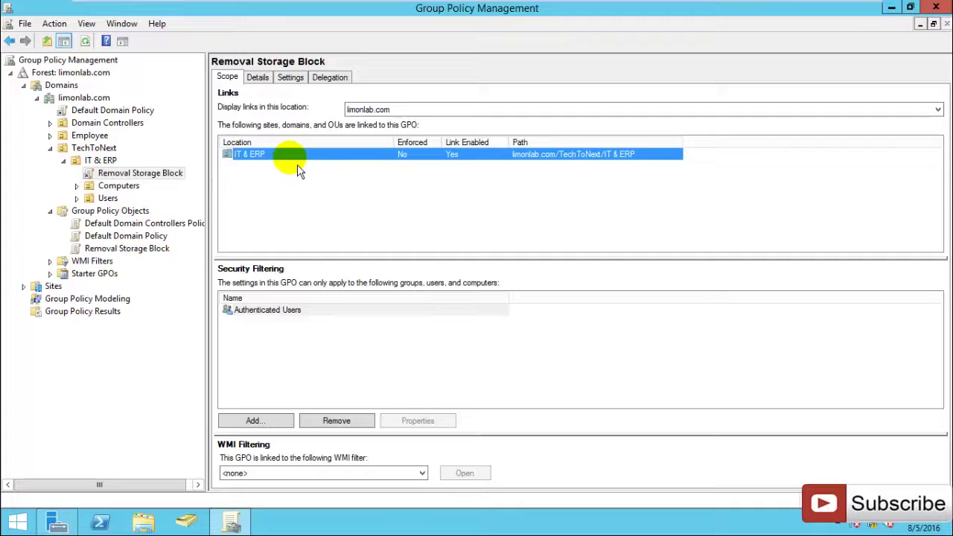
click(314, 212)
click(313, 214)
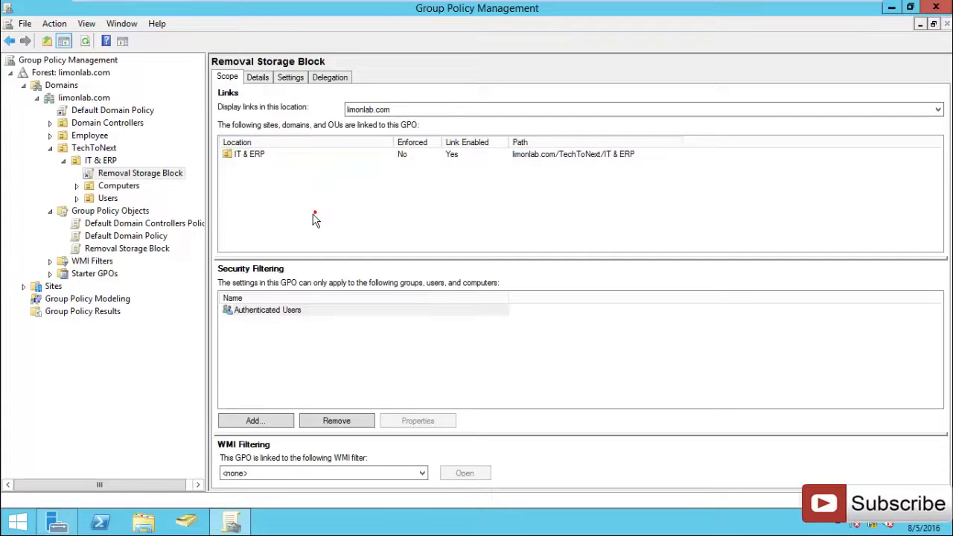
click(285, 156)
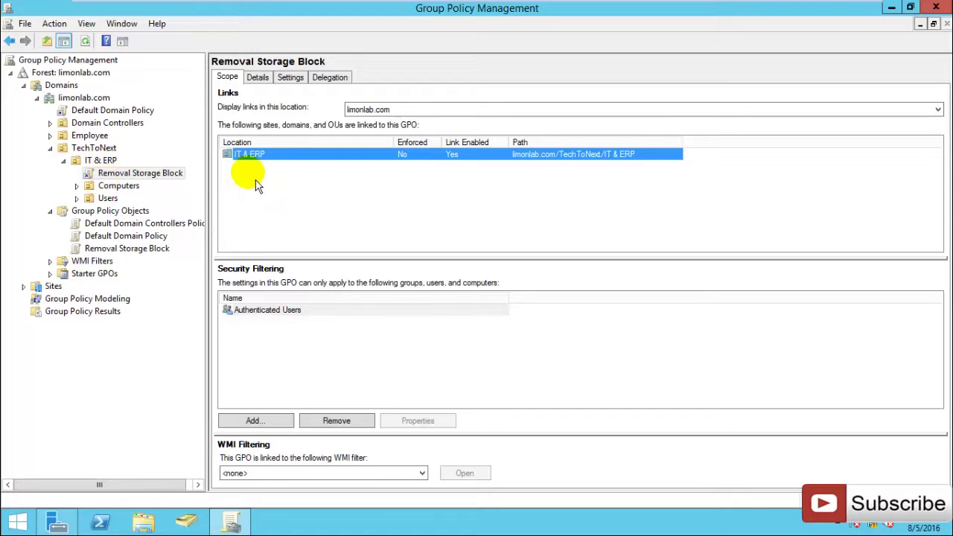
right_click(311, 158)
click(262, 172)
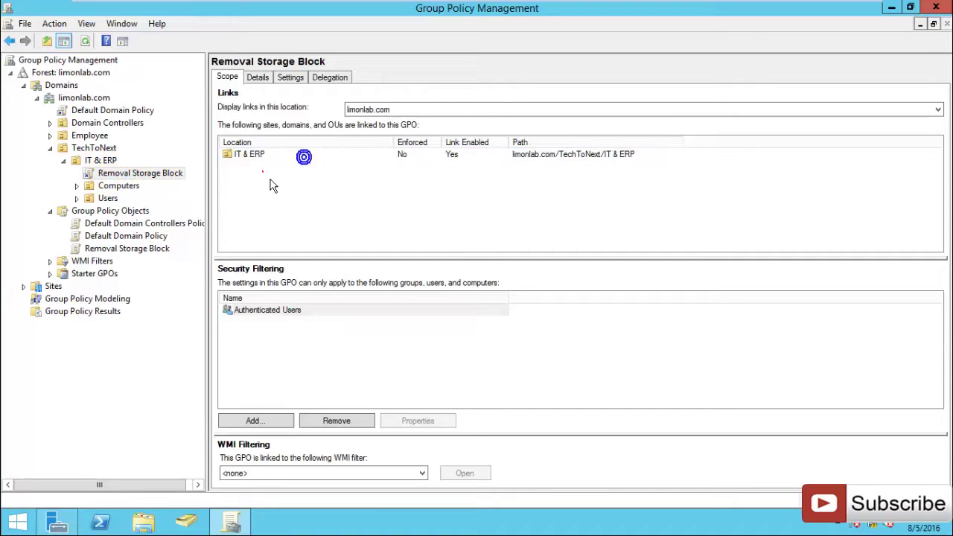
click(112, 186)
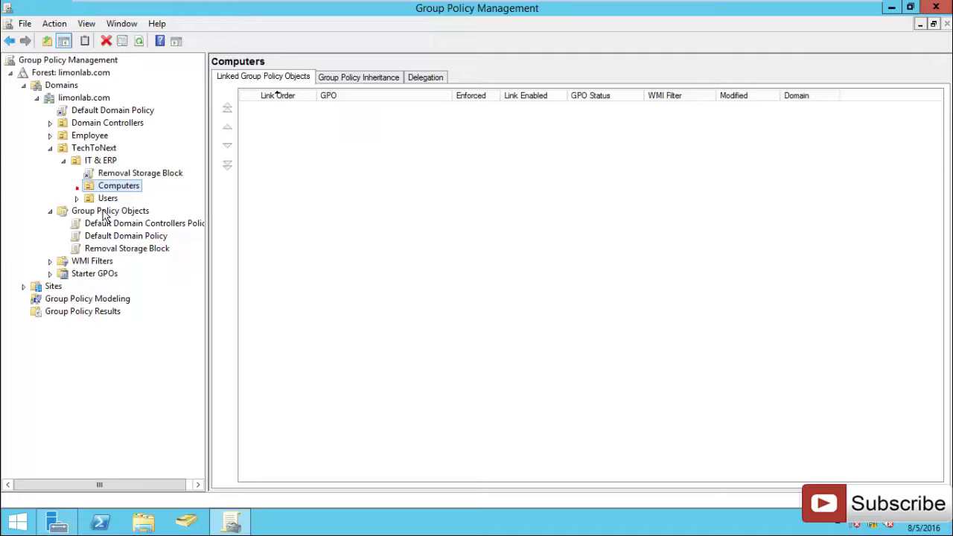
click(105, 197)
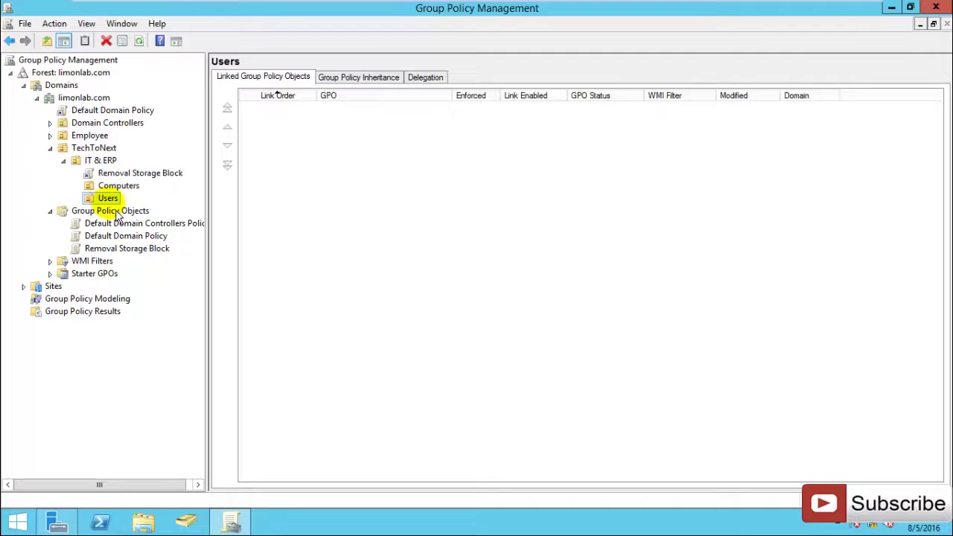
click(122, 186)
click(132, 174)
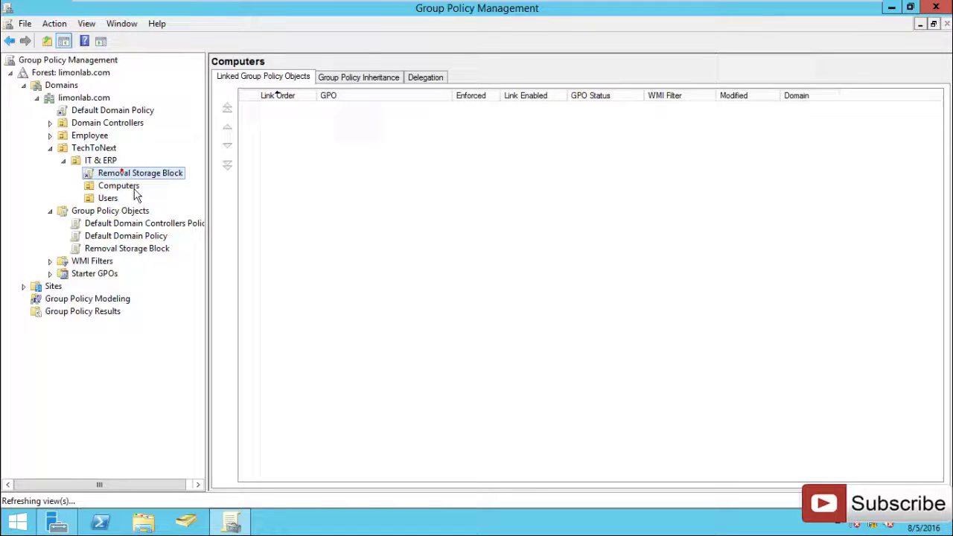
click(294, 359)
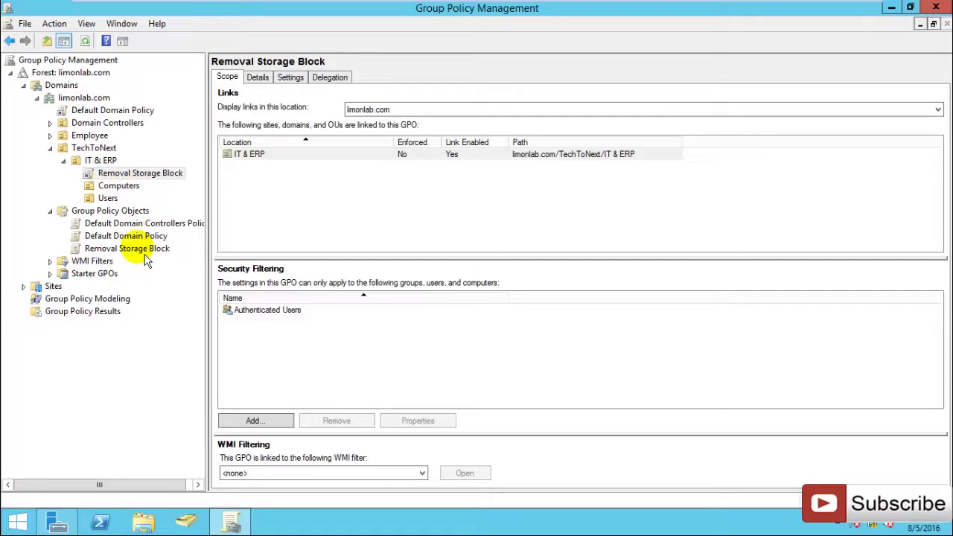
Add the target user, resolved from a partial name, to Removal Storage Block's security filtering
click(253, 421)
drag(461, 186, 730, 164)
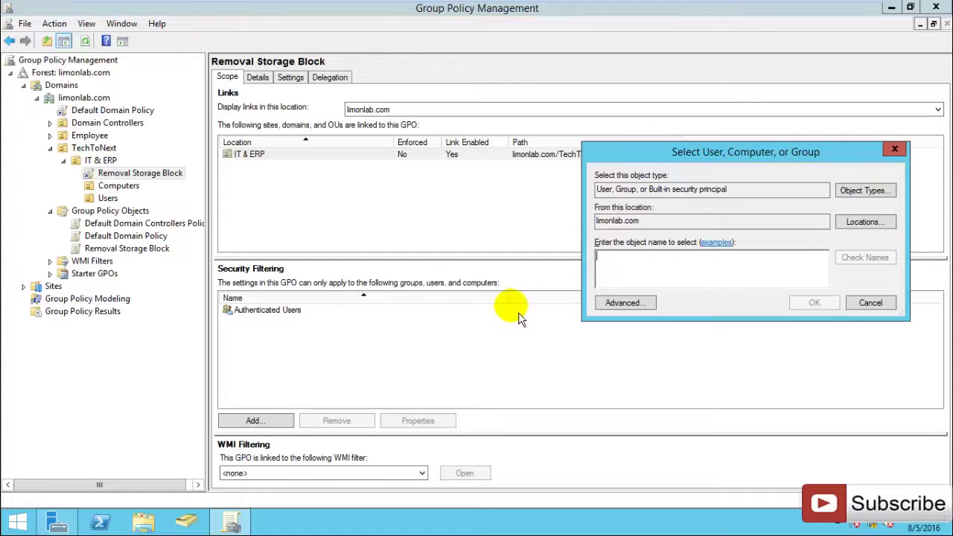
text(arif)
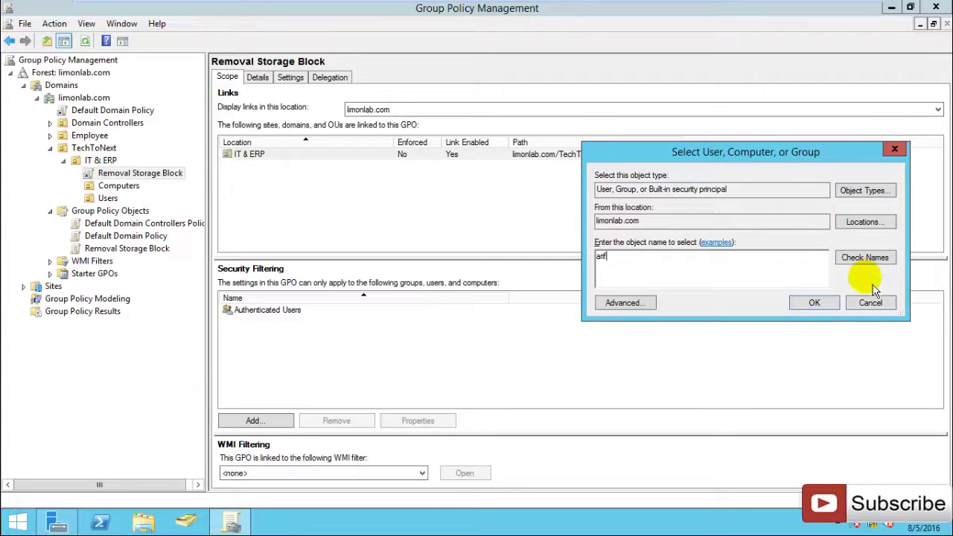
click(866, 261)
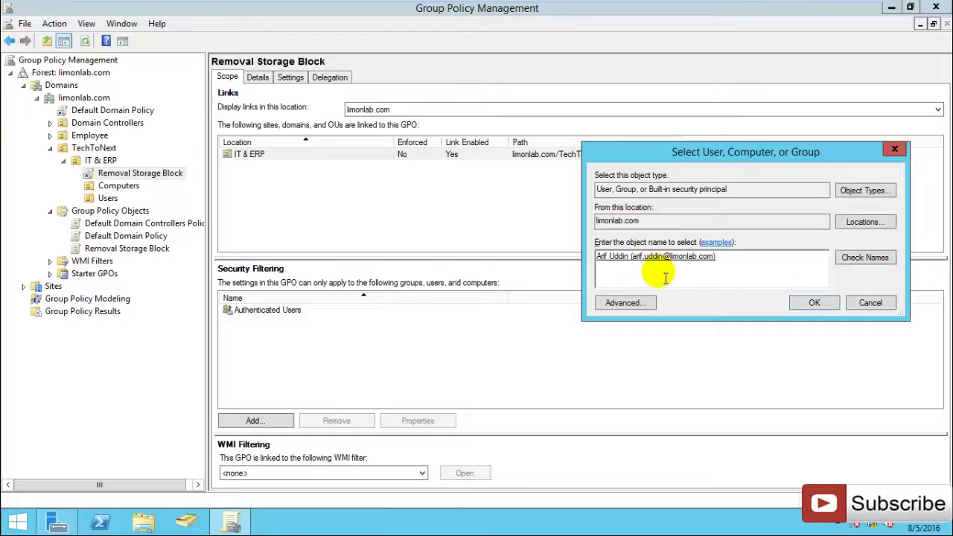
click(814, 302)
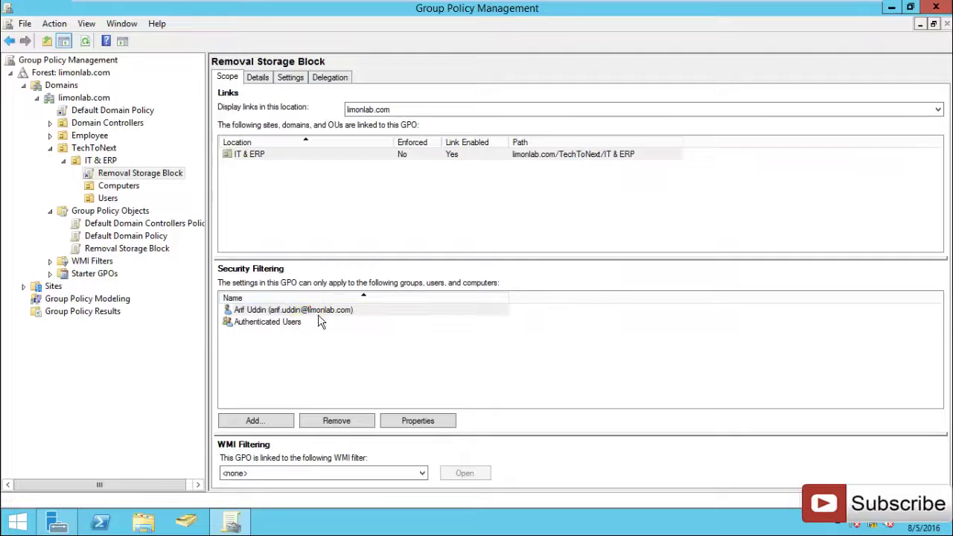
click(422, 369)
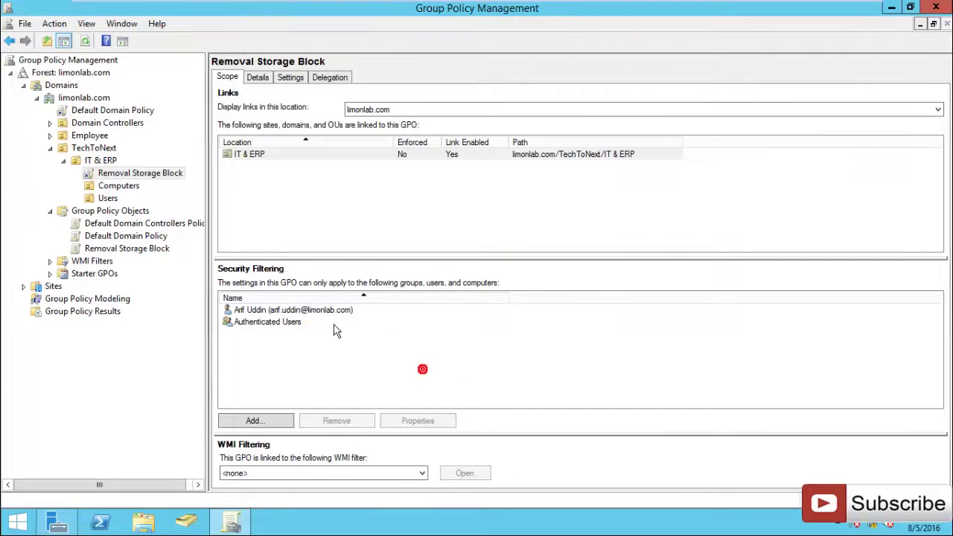
click(286, 309)
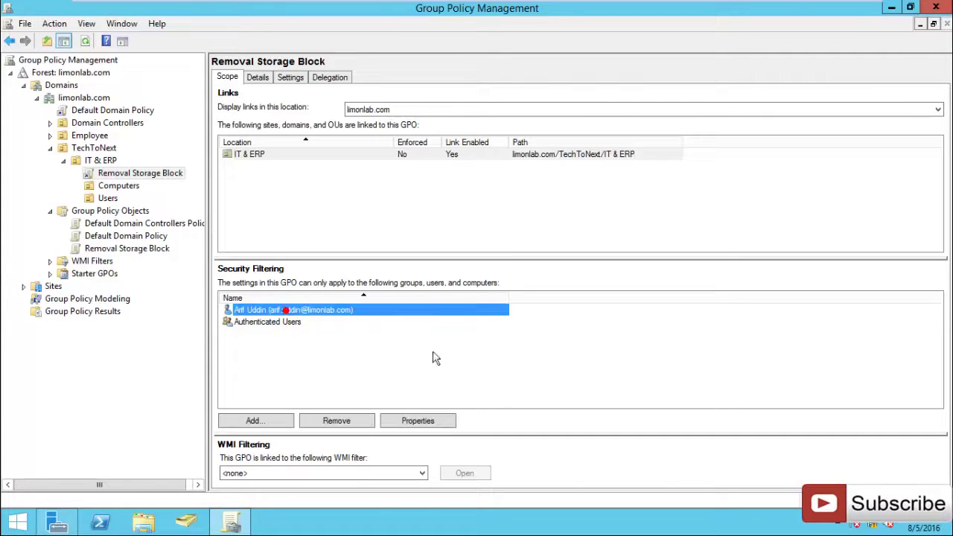
click(365, 354)
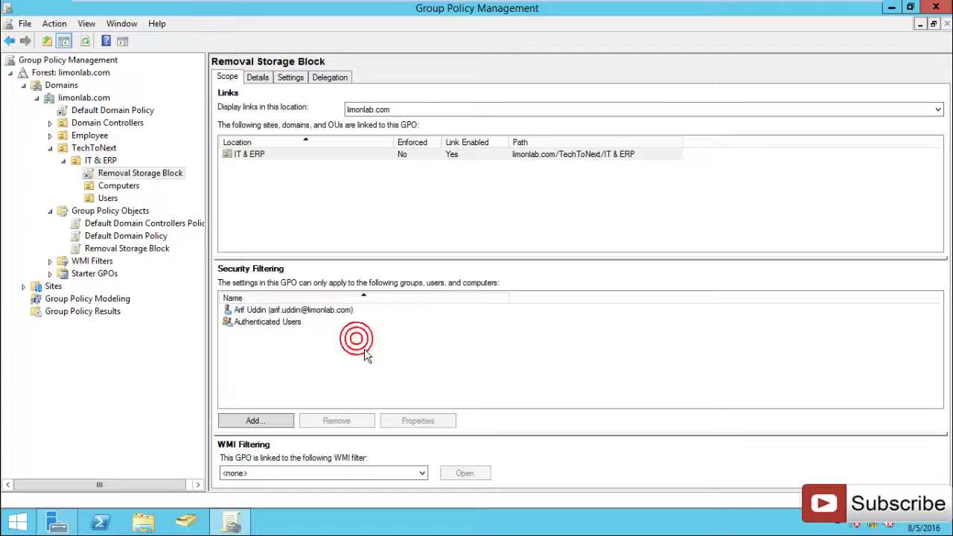
click(325, 313)
click(325, 354)
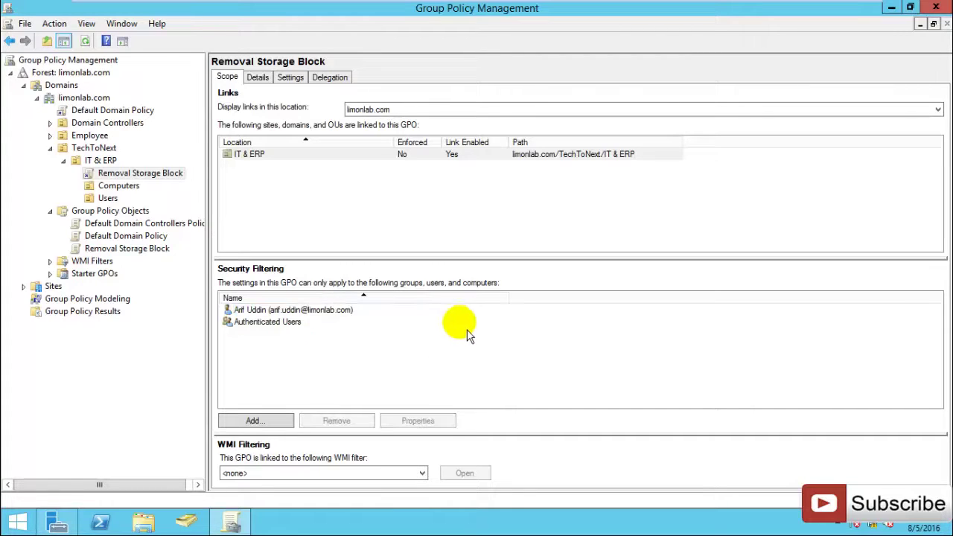
Enforce the Removal Storage Block link on IT & ERP, then close the console
click(91, 42)
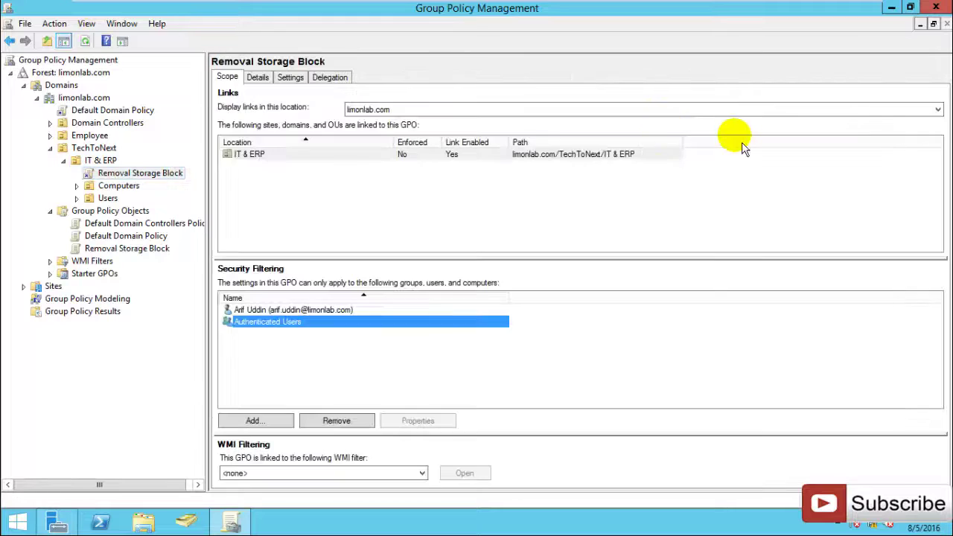
right_click(146, 176)
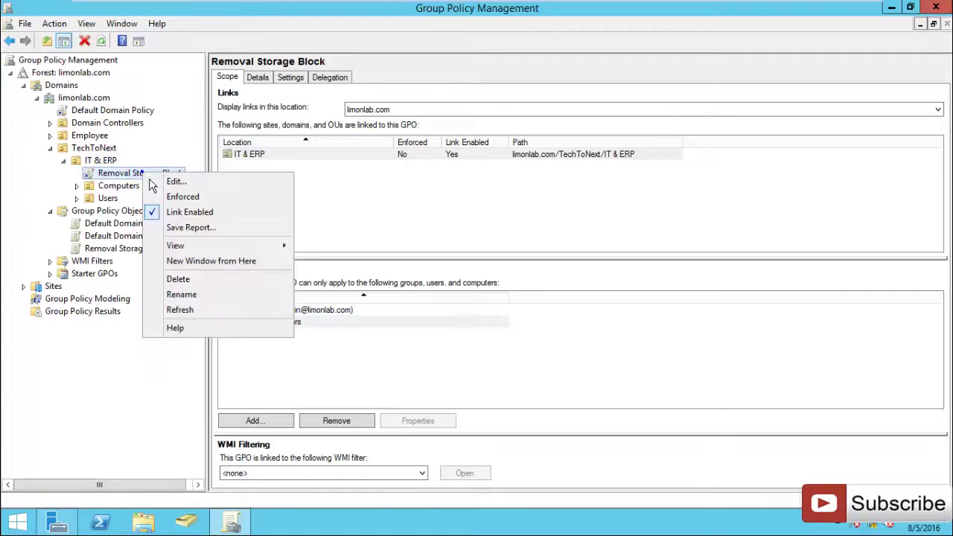
click(208, 197)
click(422, 212)
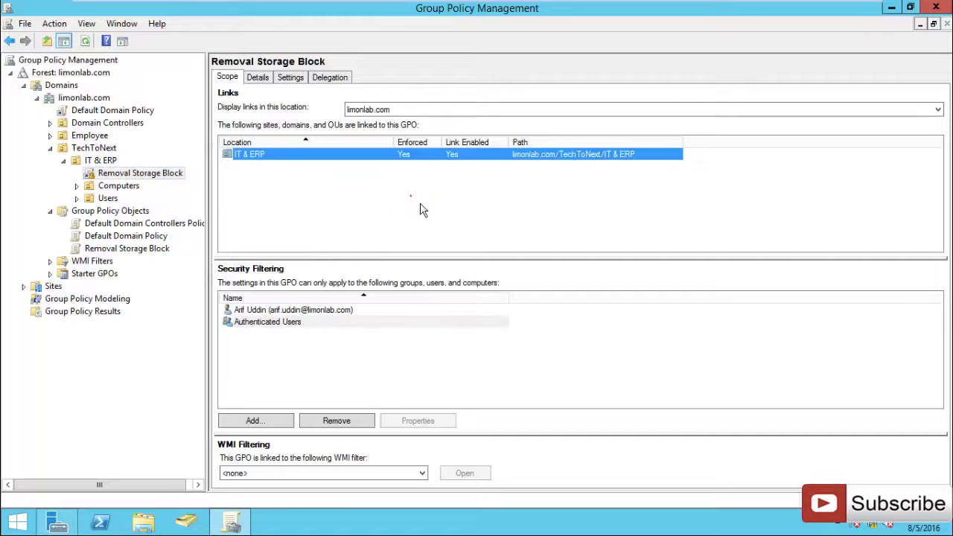
click(935, 7)
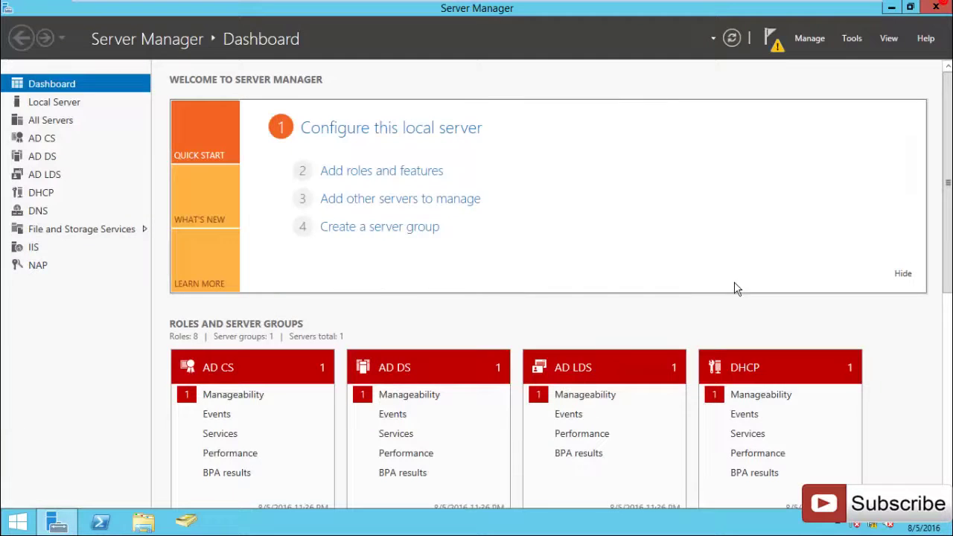
Close Server Manager and refresh the desktop
click(935, 7)
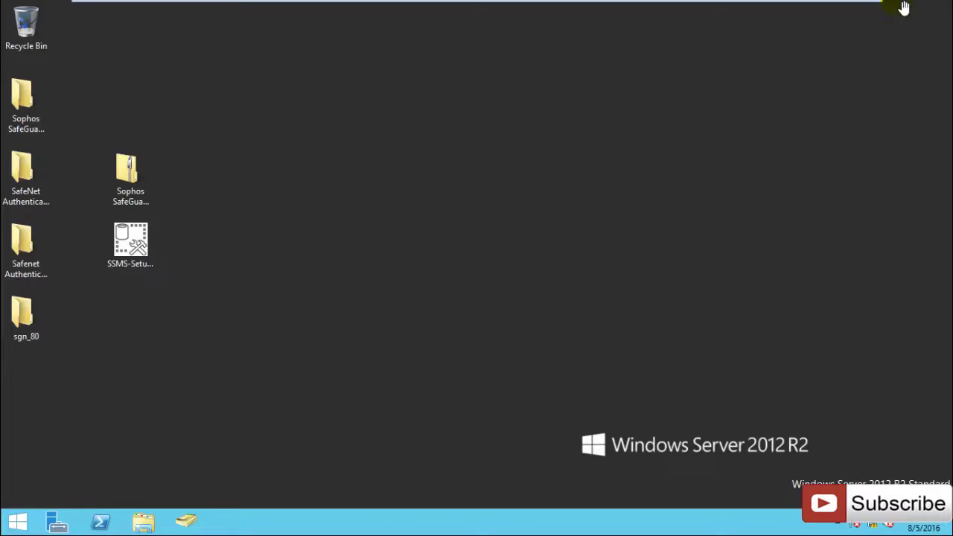
right_click(379, 260)
click(414, 301)
Run gpupdate /force from the Run dialog
right_click(19, 524)
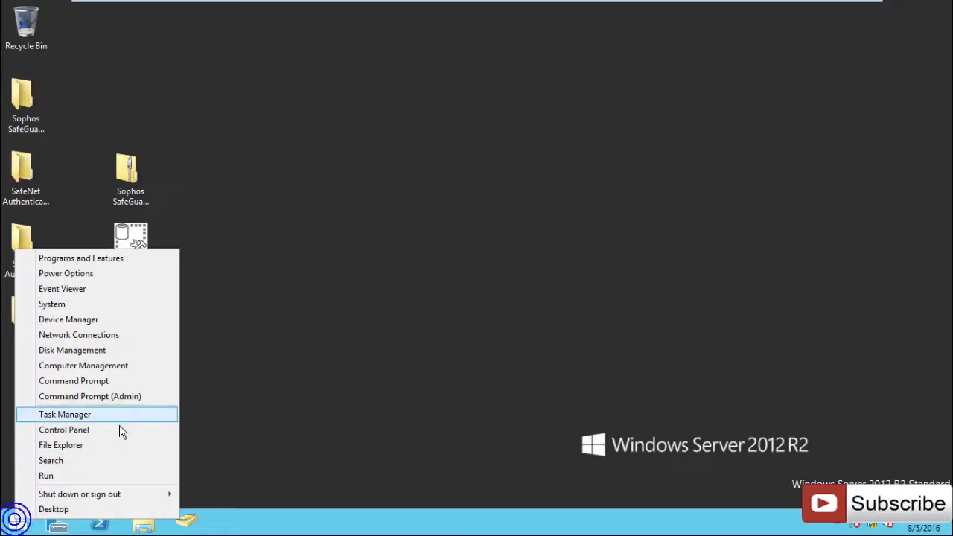
click(82, 475)
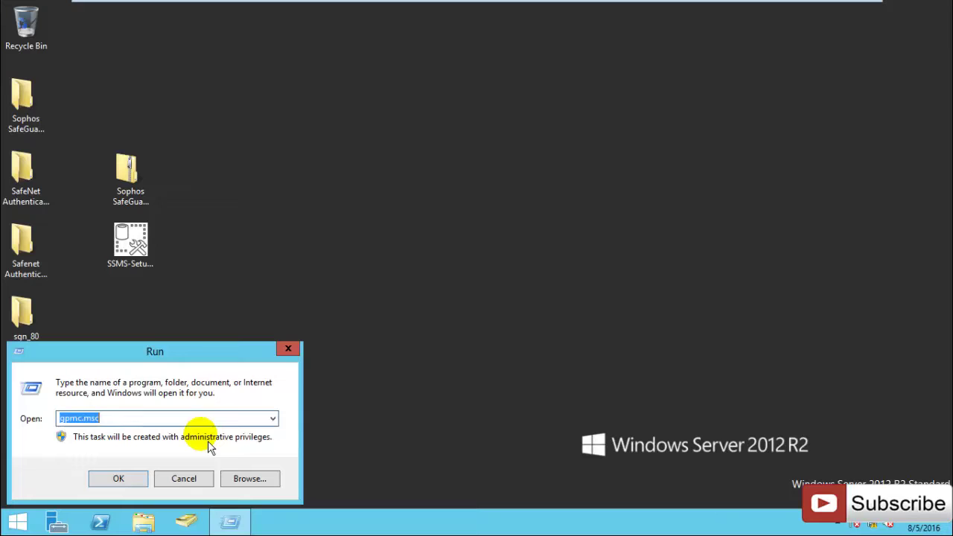
text(gpu)
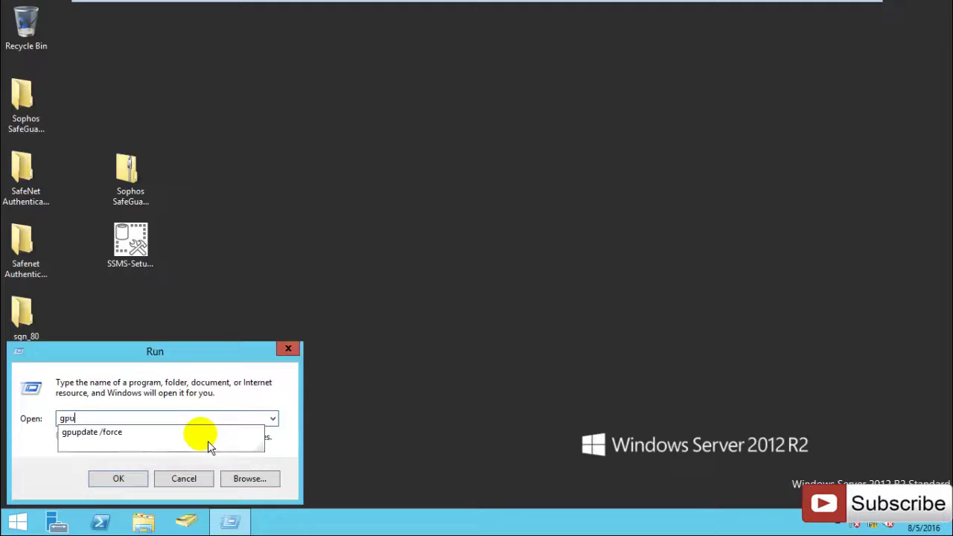
text(pdate)
key(Down)
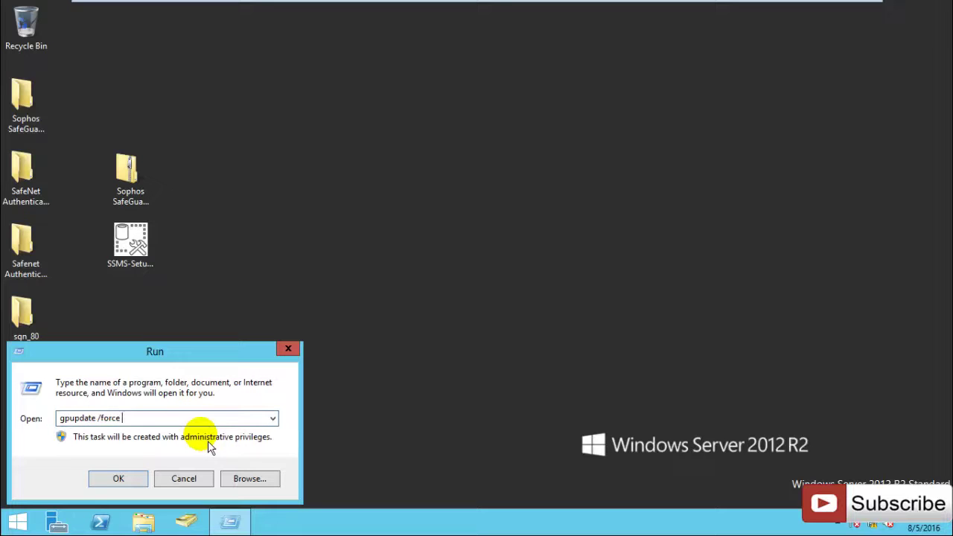
key(Return)
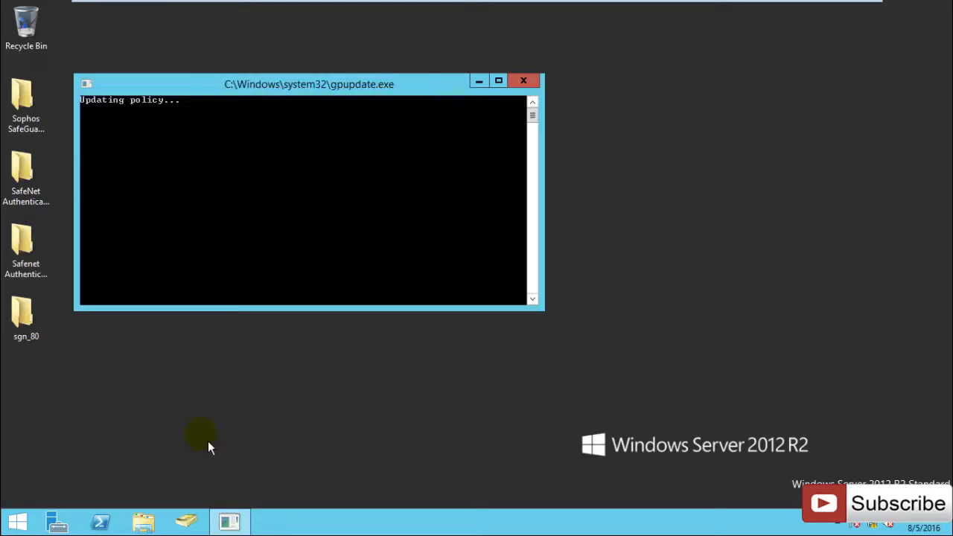